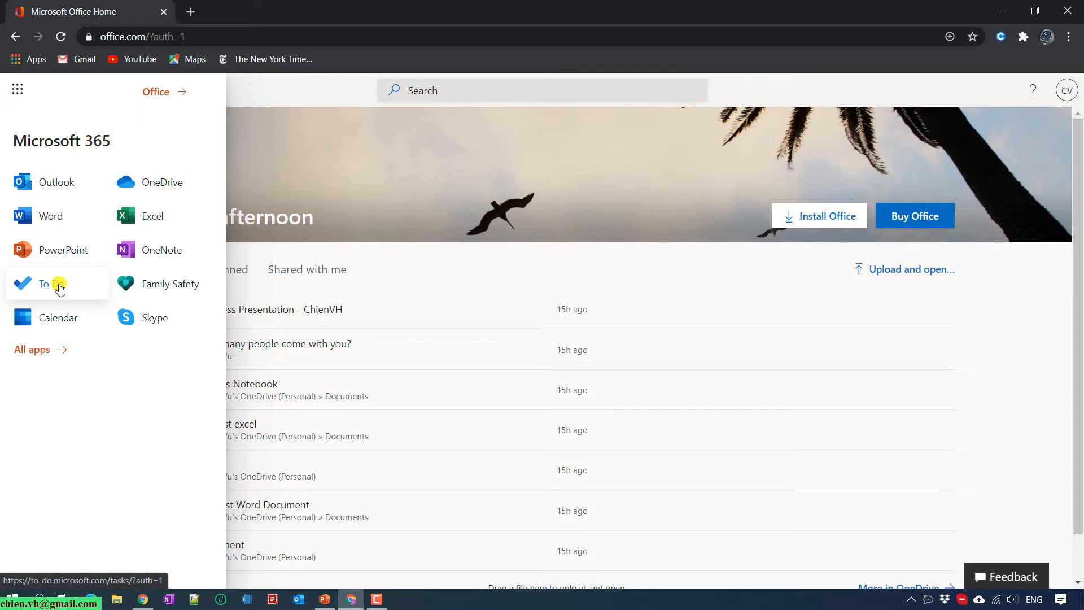
Open the empty Tasks list in To Do on the web, then search Windows for 'store'
left_click(64, 287)
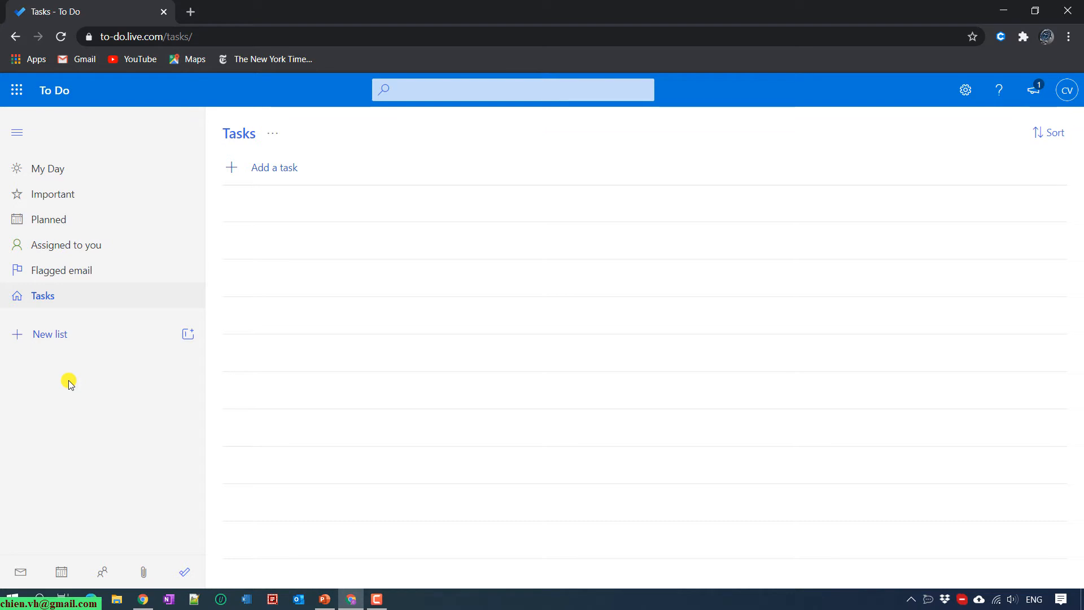
left_click(9, 602)
type("store")
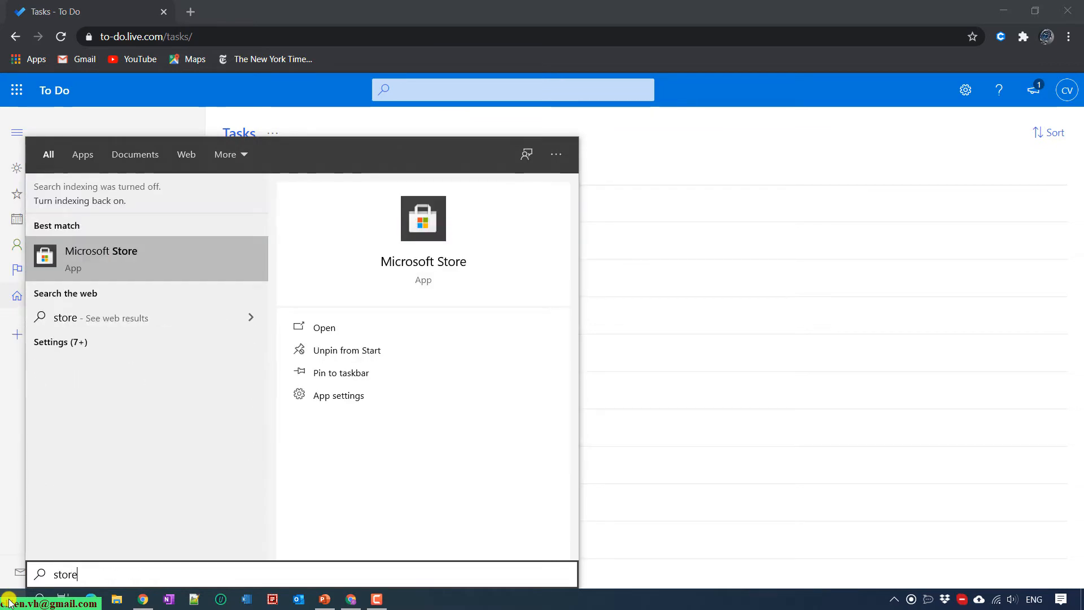
Launch Microsoft Store and search it for 'todo'
left_click(132, 245)
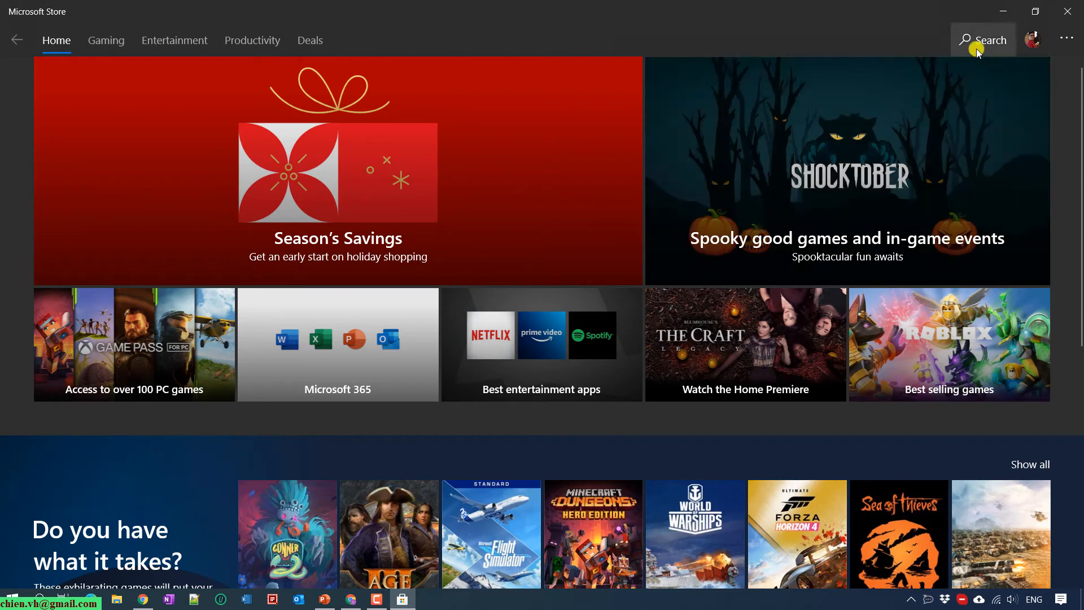
left_click(978, 45)
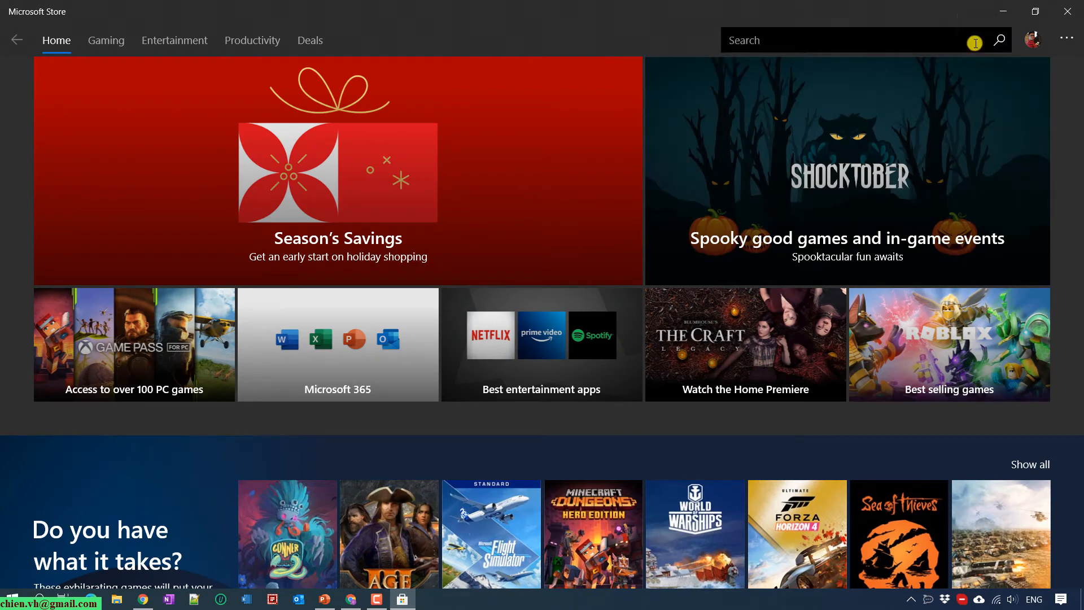
left_click(975, 43)
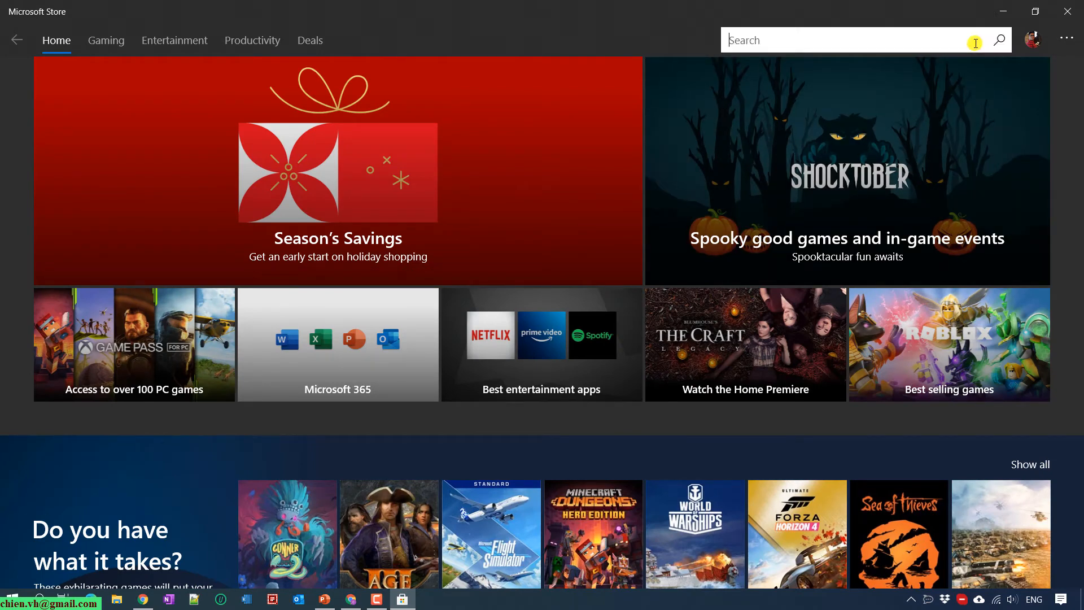
type("todo")
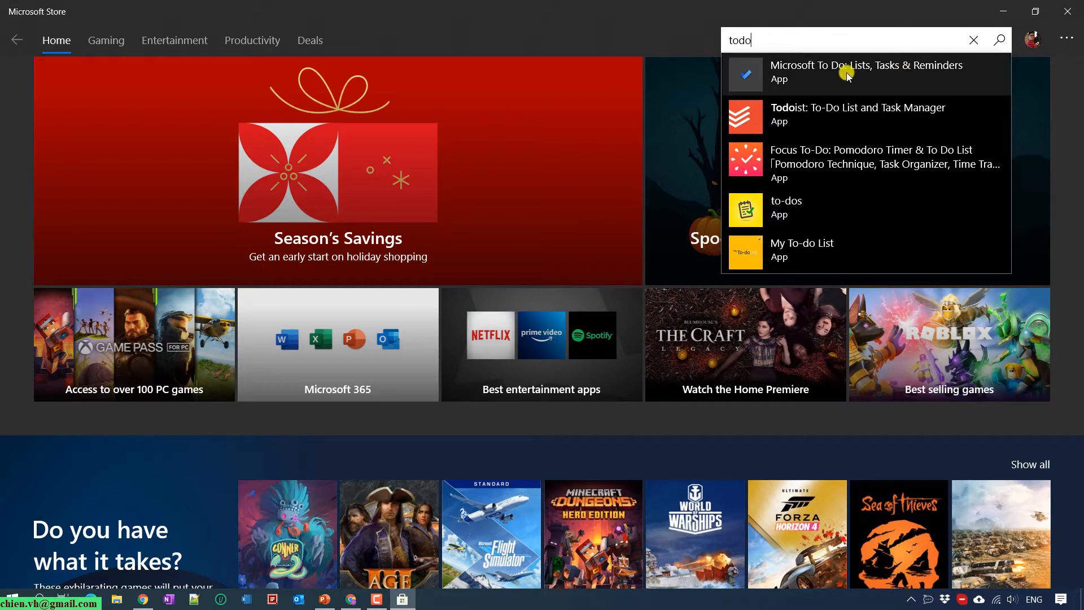
Install Microsoft To Do: Lists, Tasks & Reminders from the Store and launch it
left_click(894, 66)
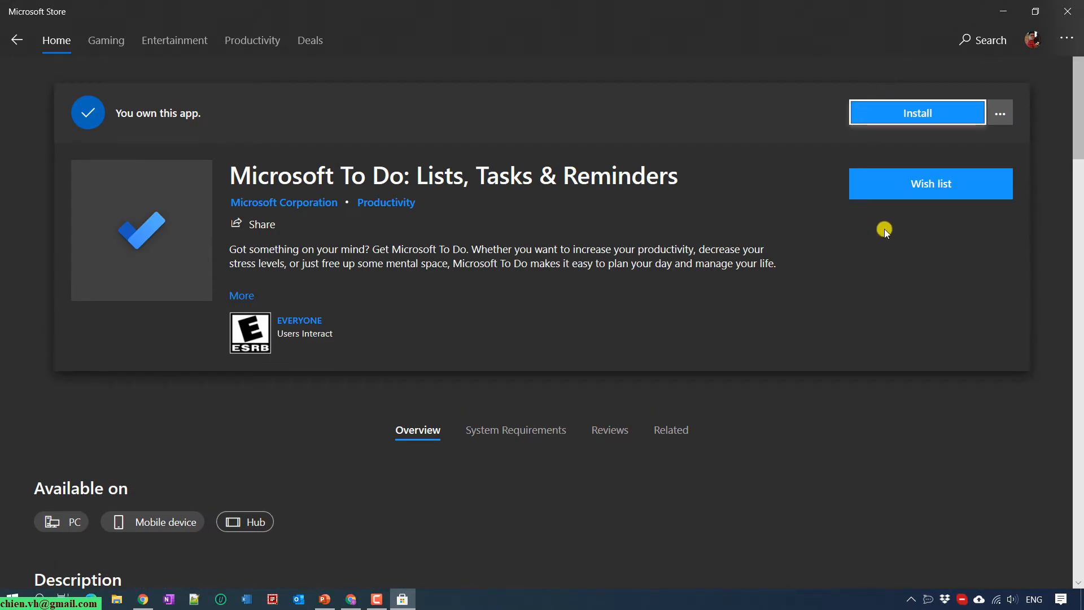
left_click(937, 110)
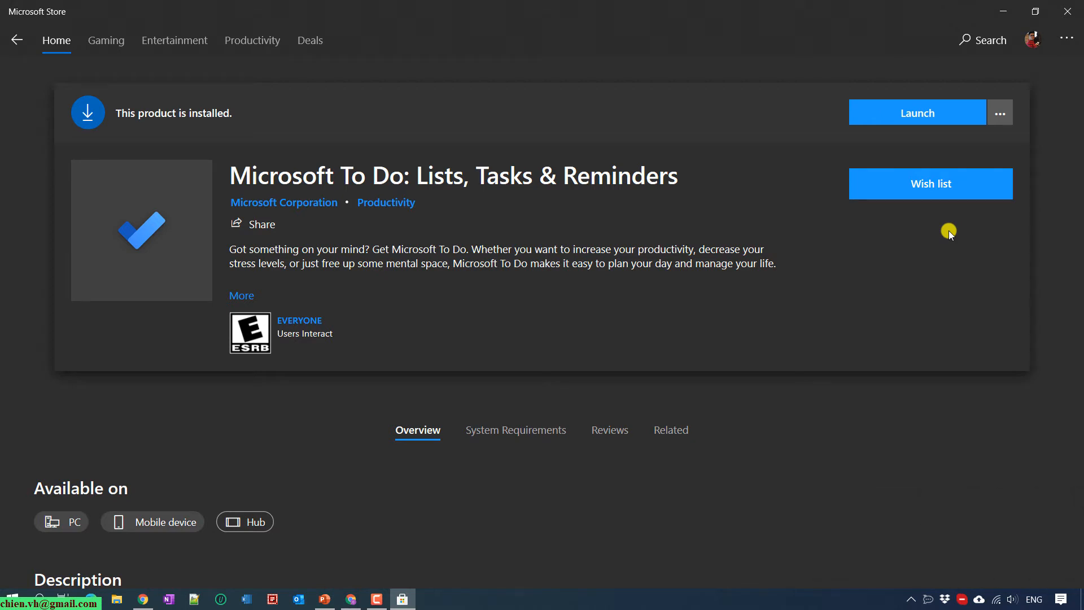
left_click(942, 113)
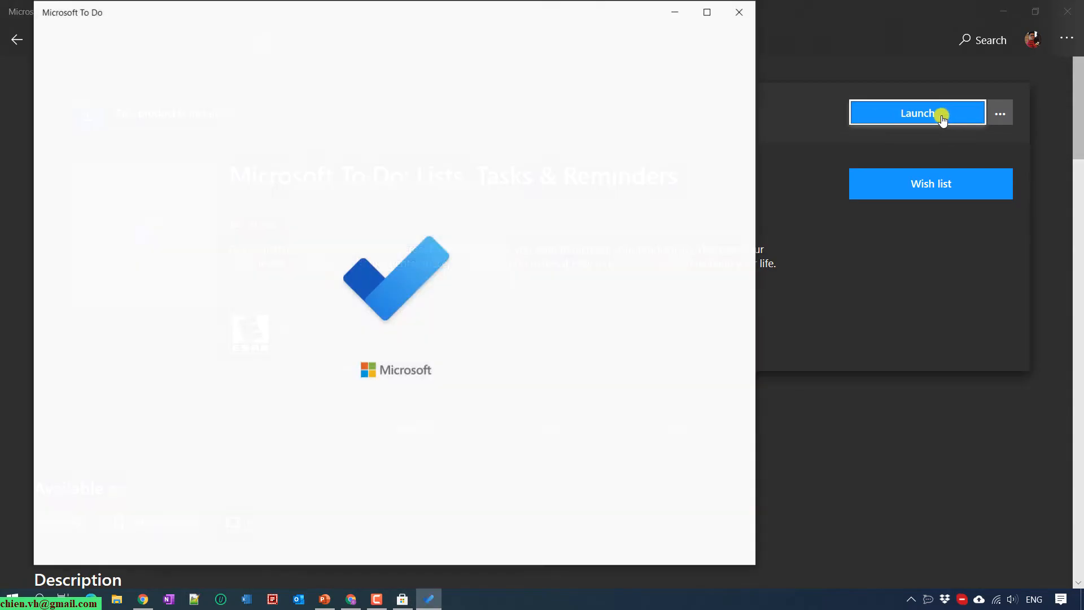
Minimize the Store and start signing in to To Do with a Microsoft account
left_click(1002, 10)
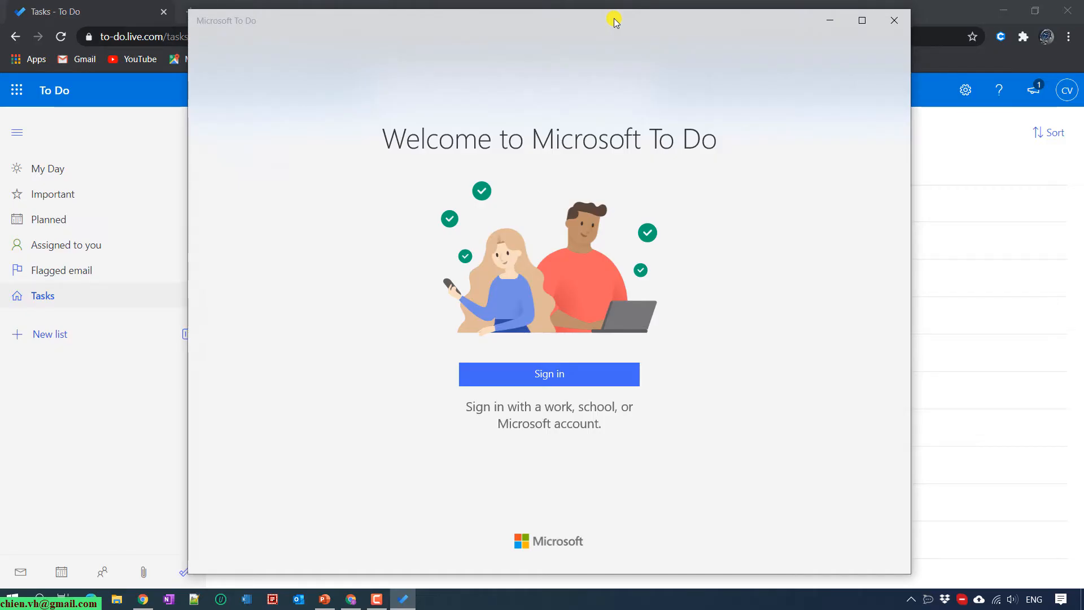
left_click(560, 374)
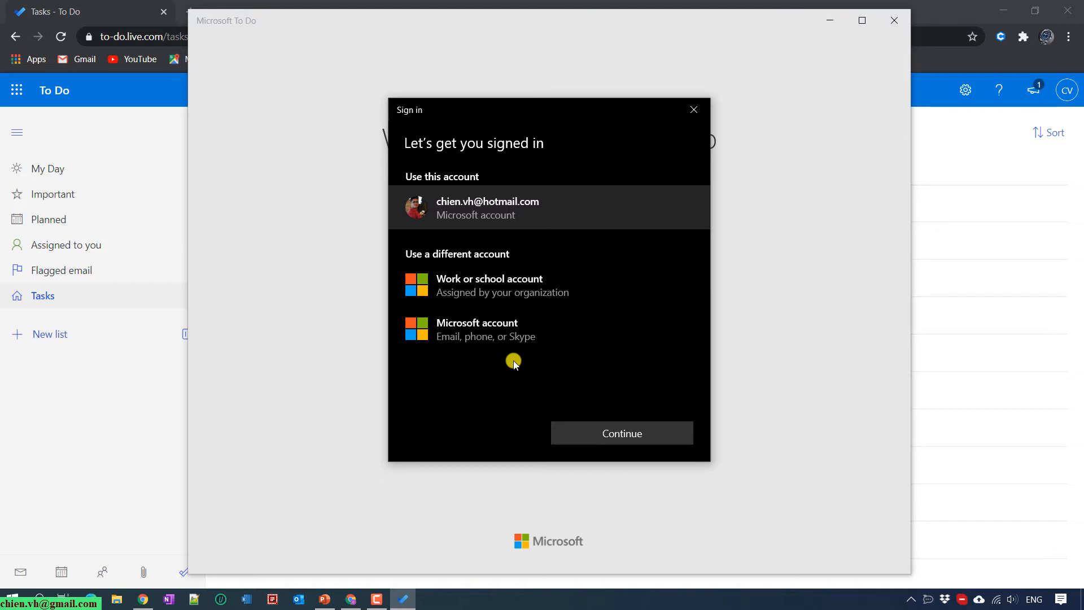
left_click(462, 329)
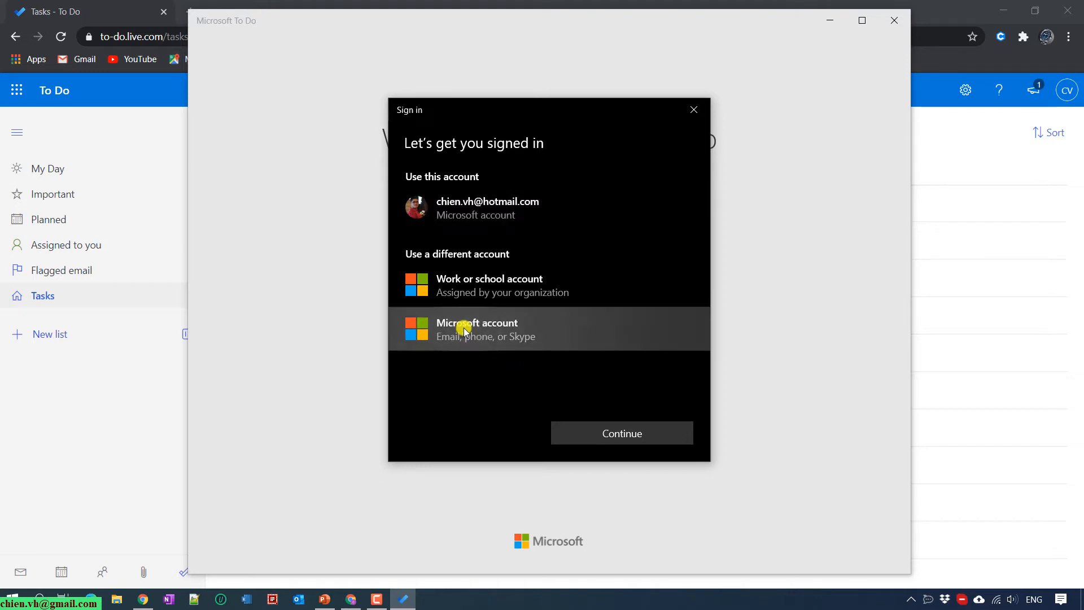
left_click(604, 436)
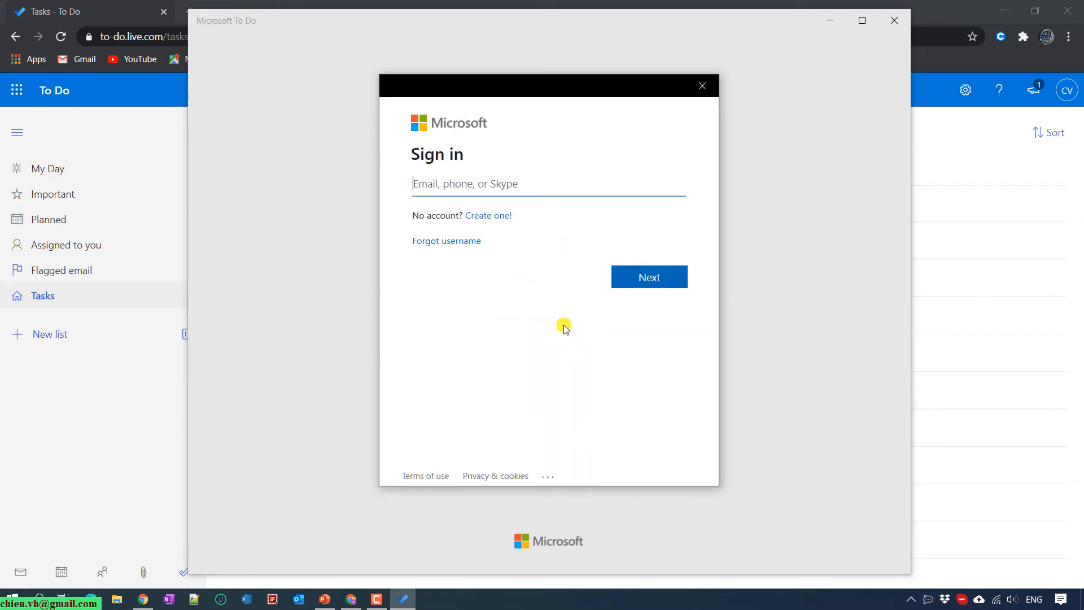
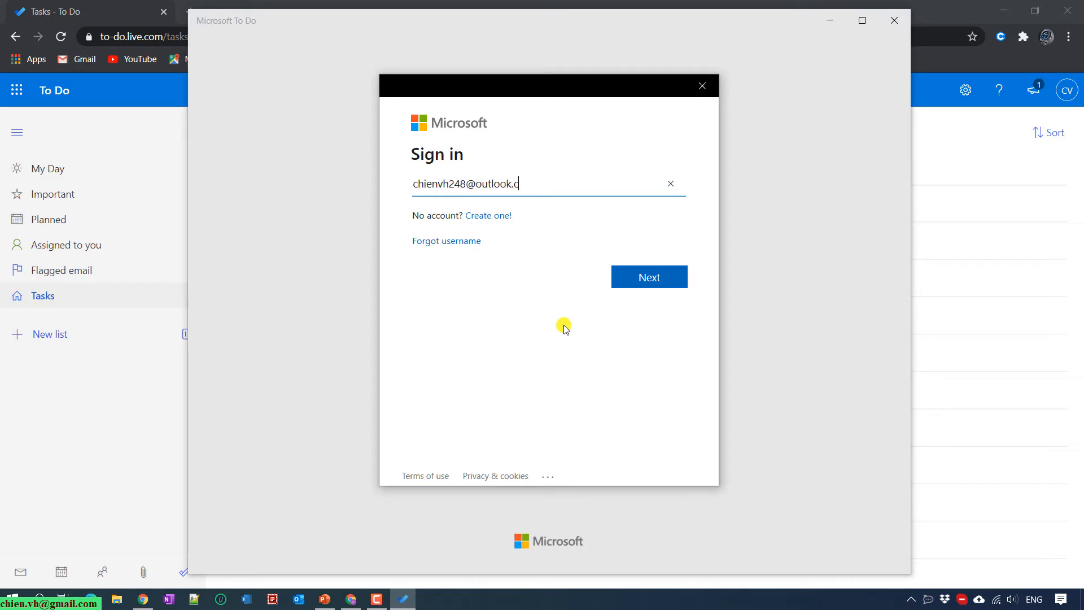
Enter the account e-mail and password, then acknowledge the Windows Hello notice
key("Return")
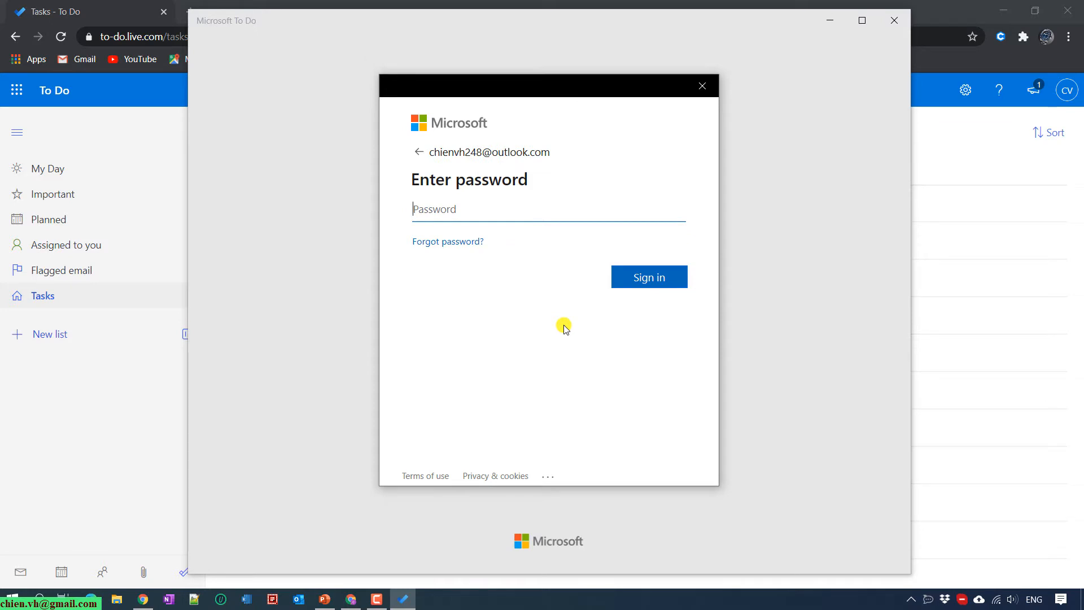
type("•••••••••")
key("Return")
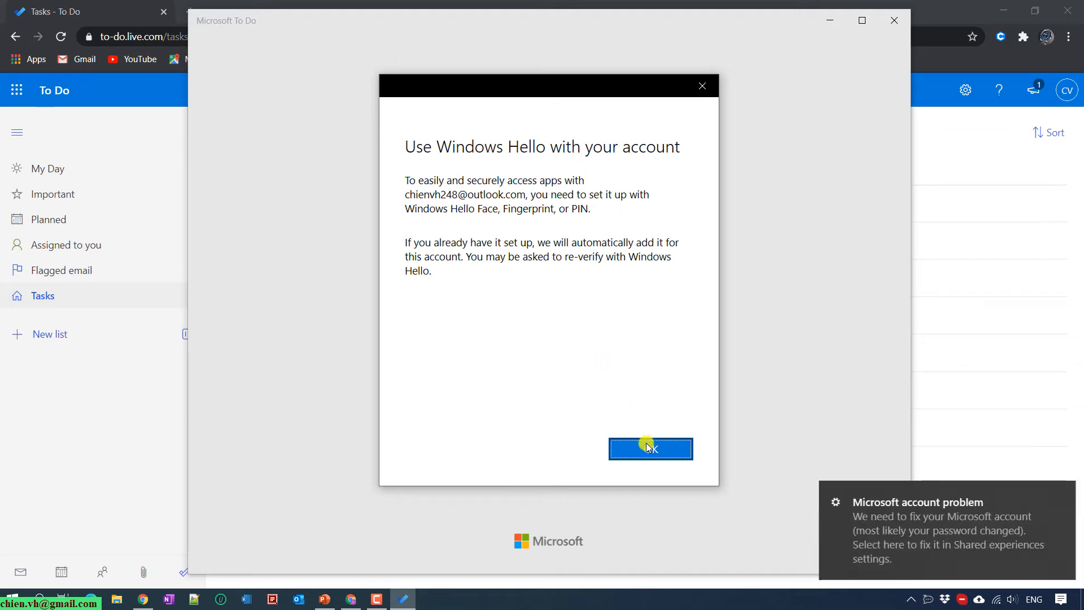
left_click(644, 450)
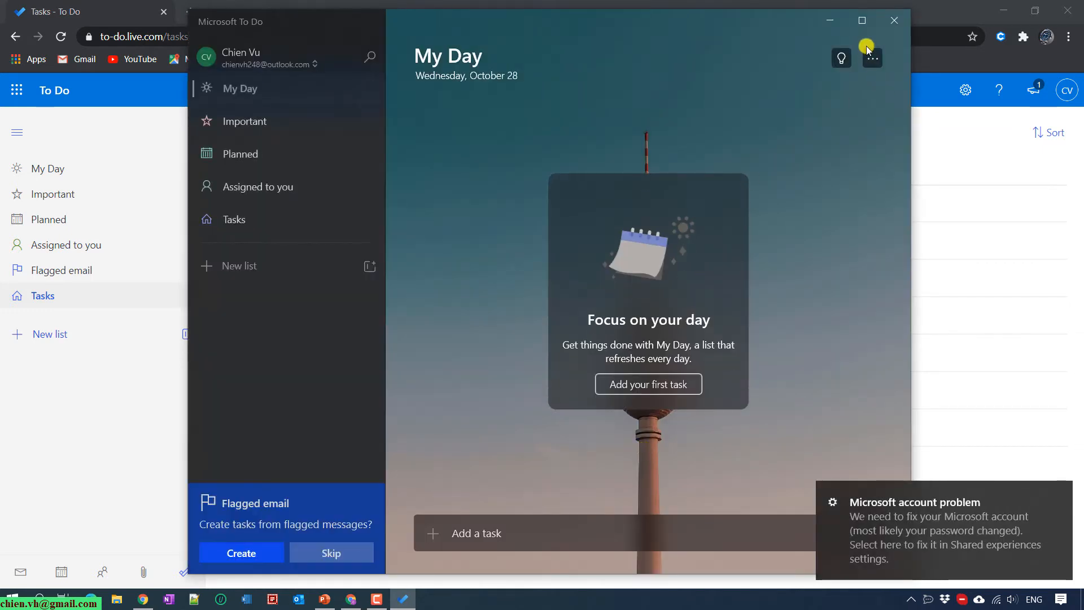
Maximize the To Do desktop app, skip the flagged-email suggestion, and minimize it
left_click(862, 17)
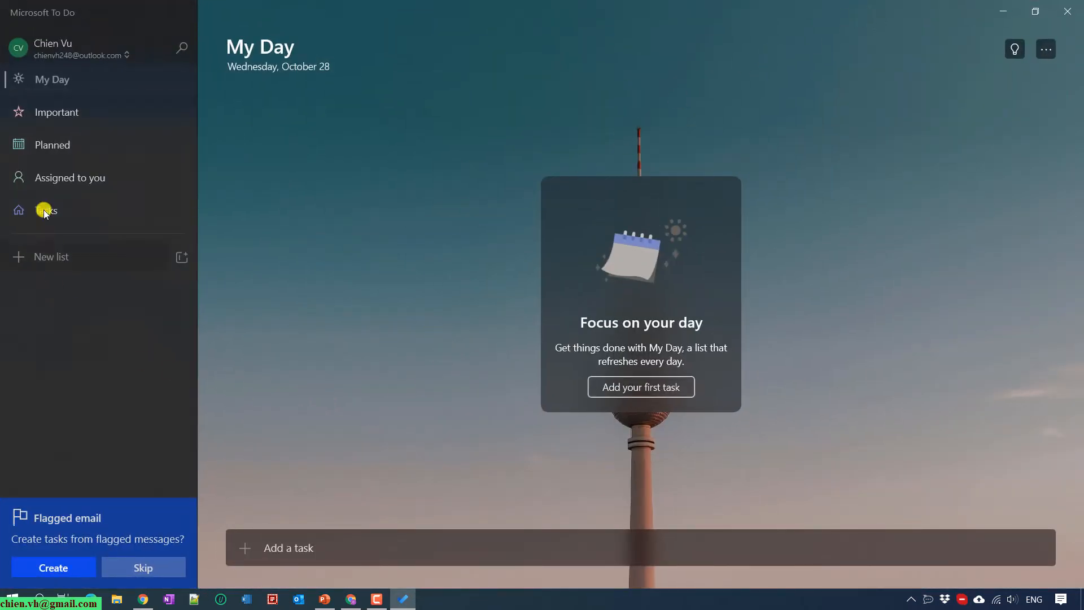
left_click(168, 564)
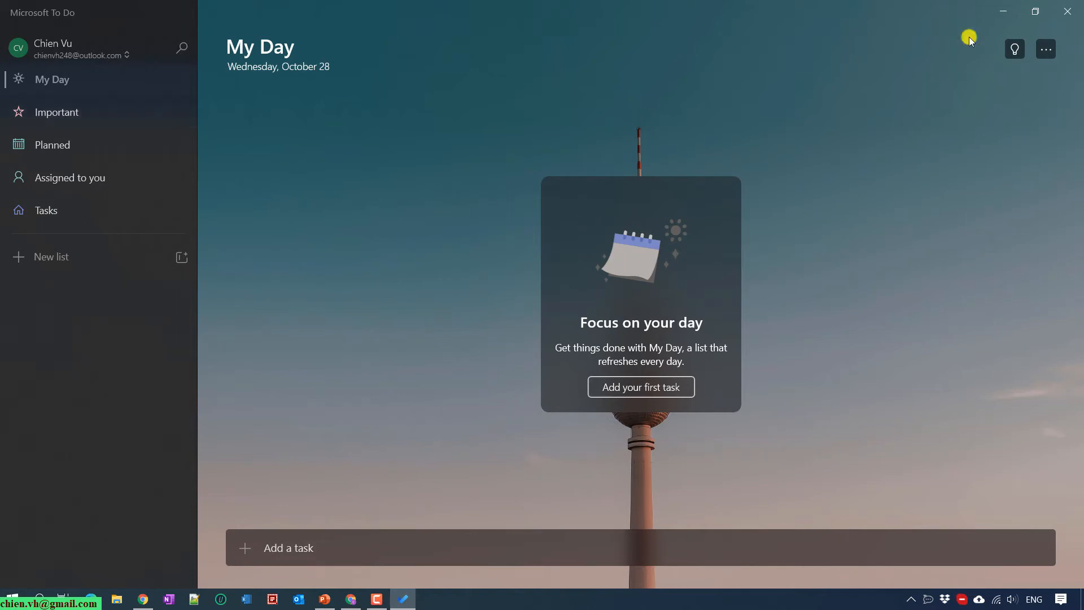
left_click(1005, 10)
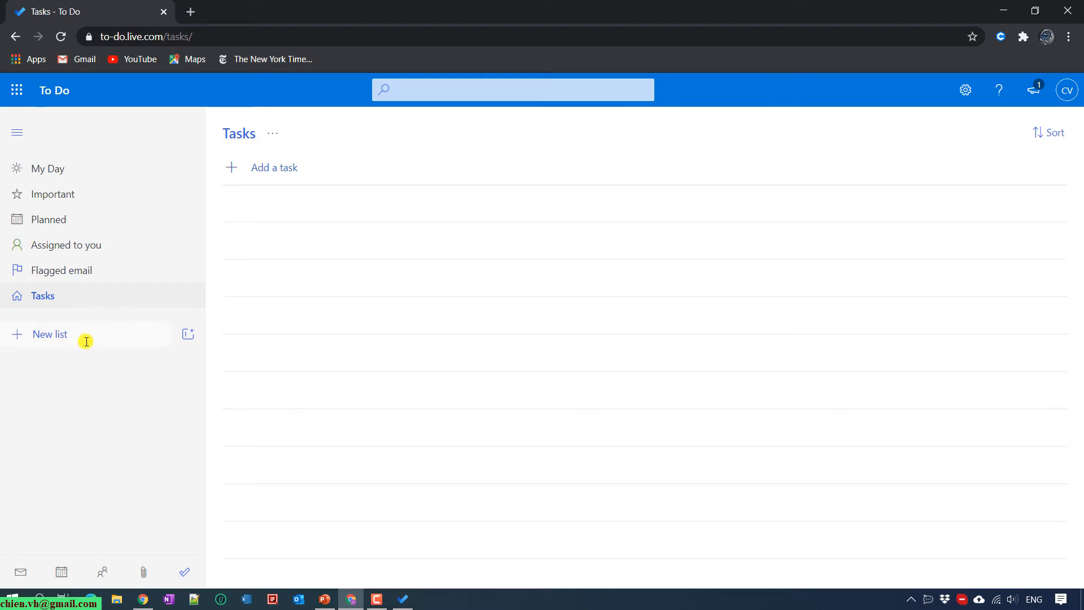
Create new lists 'Project 01' and 'Project 02', then open Project 01
left_click(35, 337)
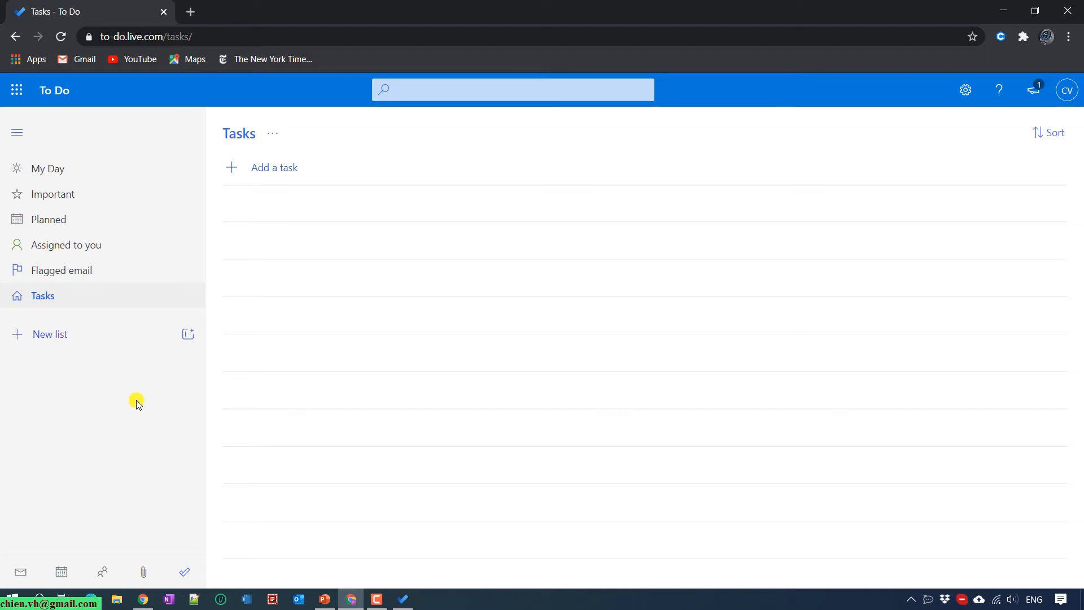
left_click(61, 331)
type("Project 01")
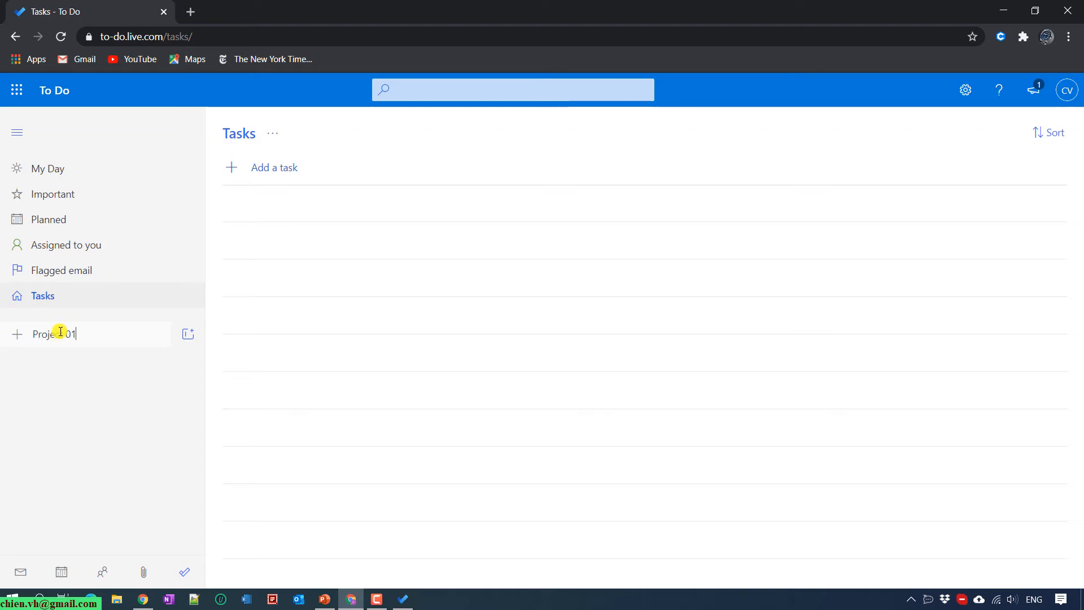
key("Return")
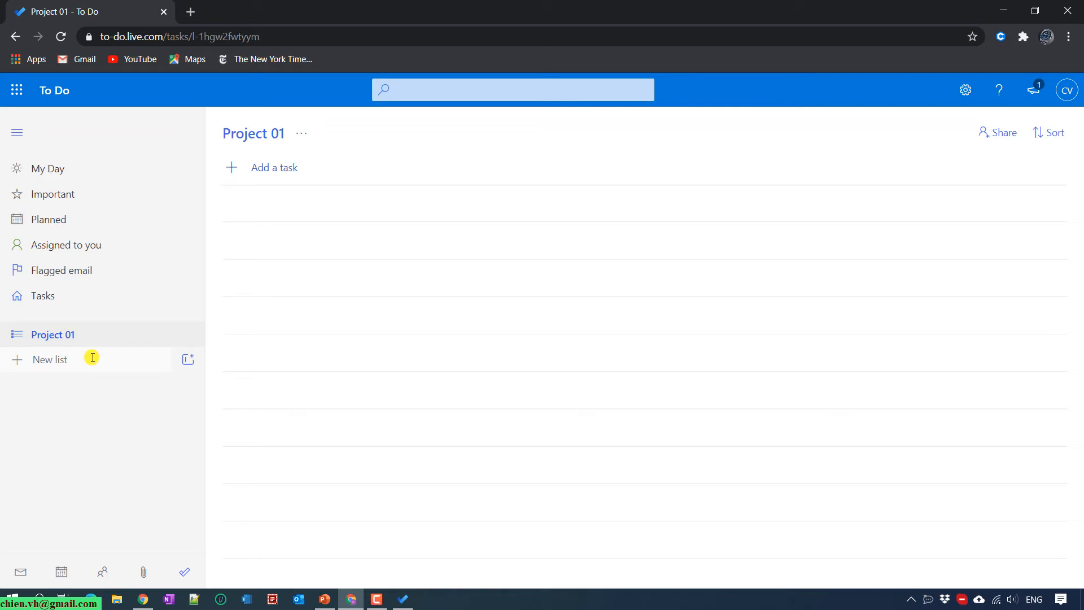
type("Project 02")
key("Return")
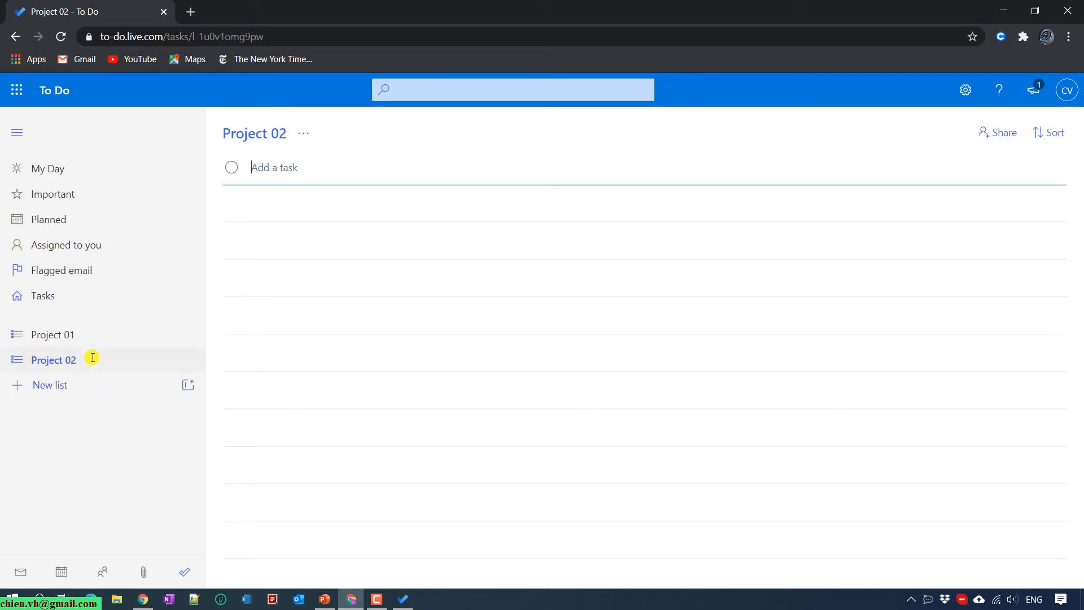
left_click(63, 462)
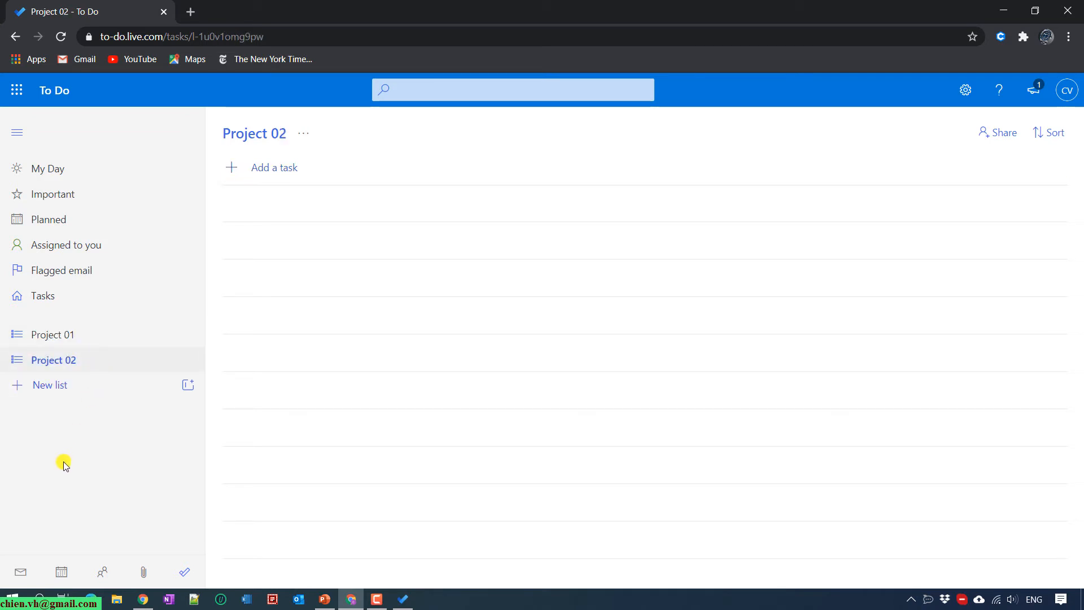
left_click(59, 340)
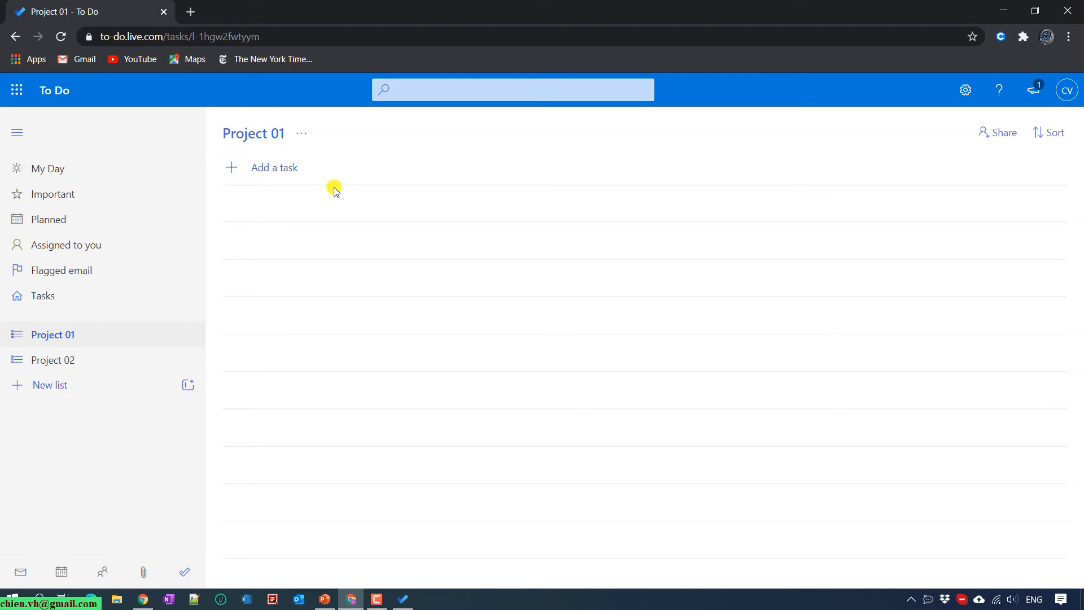
Add tasks 'Task 01' and 'Task 02' to the Project 01 list
left_click(232, 168)
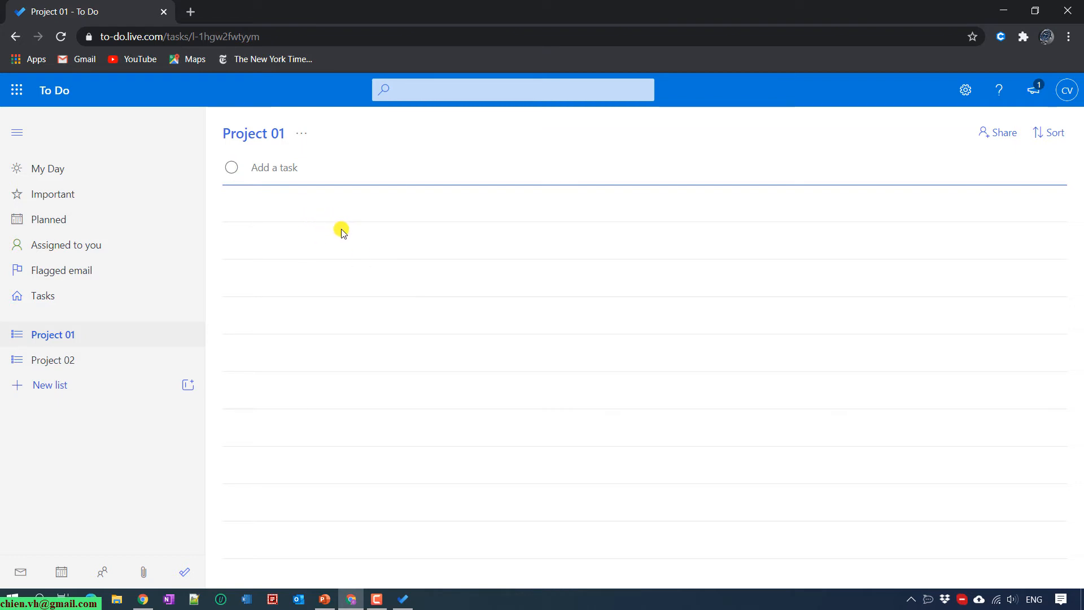
type("Task 01")
key("Return")
type("Task 02")
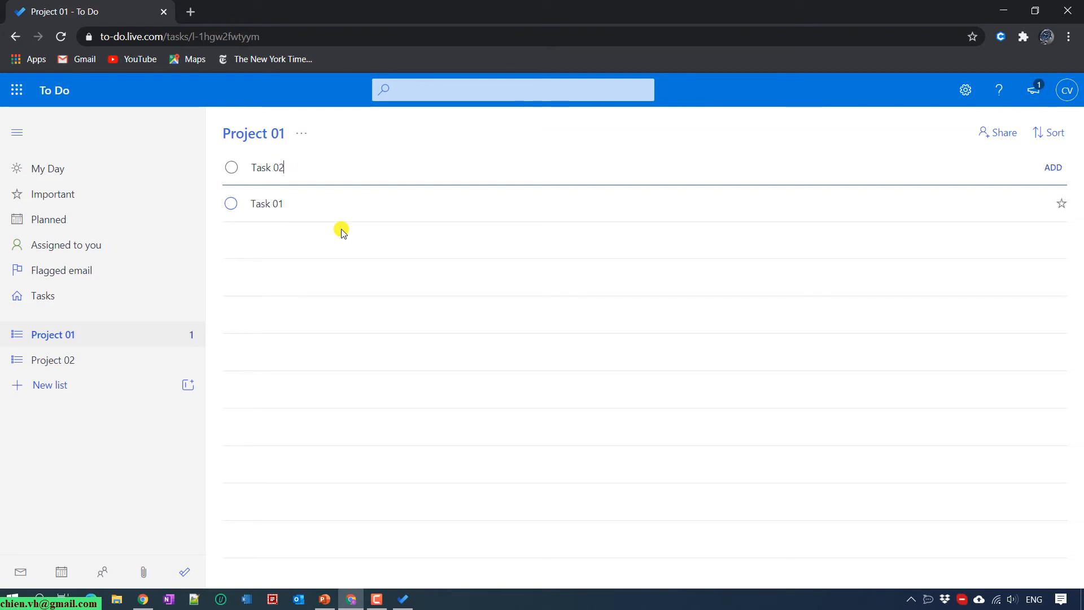
key("Return")
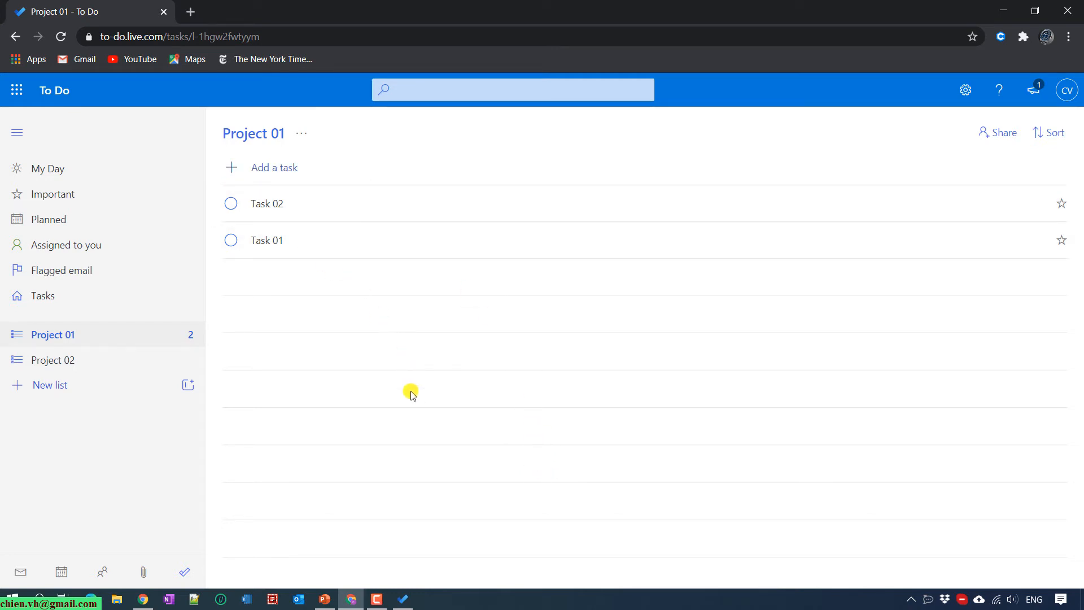
left_click(402, 599)
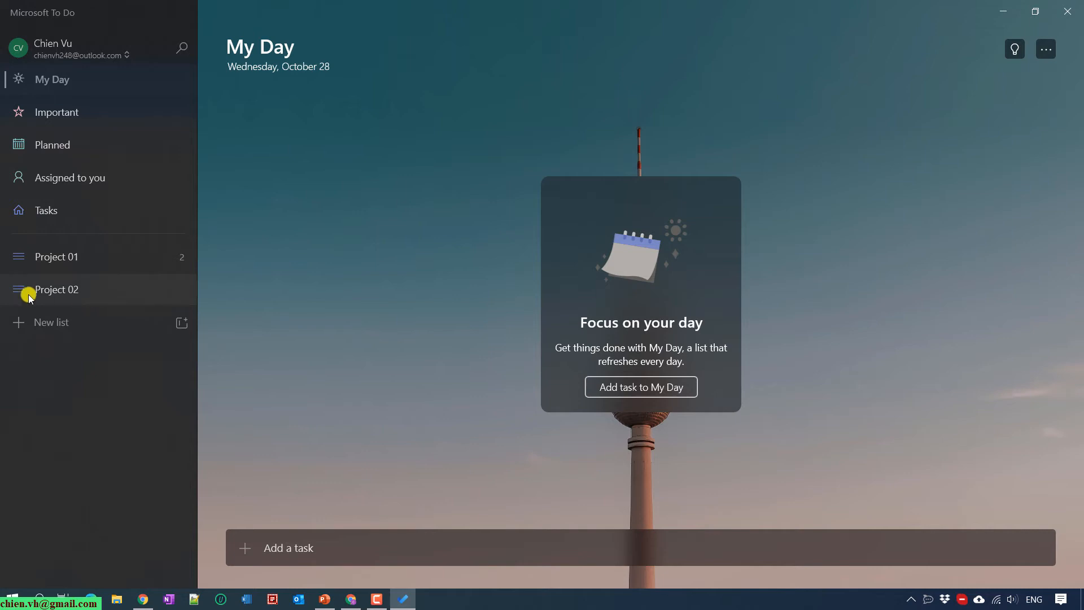
Open the synced Project 01 list in the desktop app to see Task 02 and Task 01
left_click(58, 259)
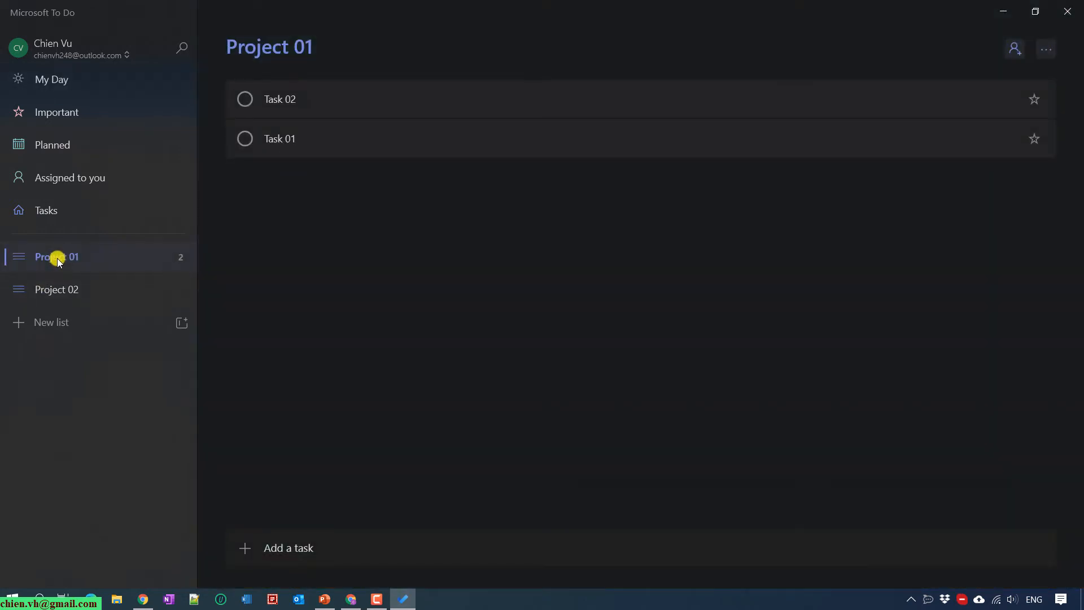
Add the steps 'Preparation' and 'Executing' to Task 01
left_click(301, 138)
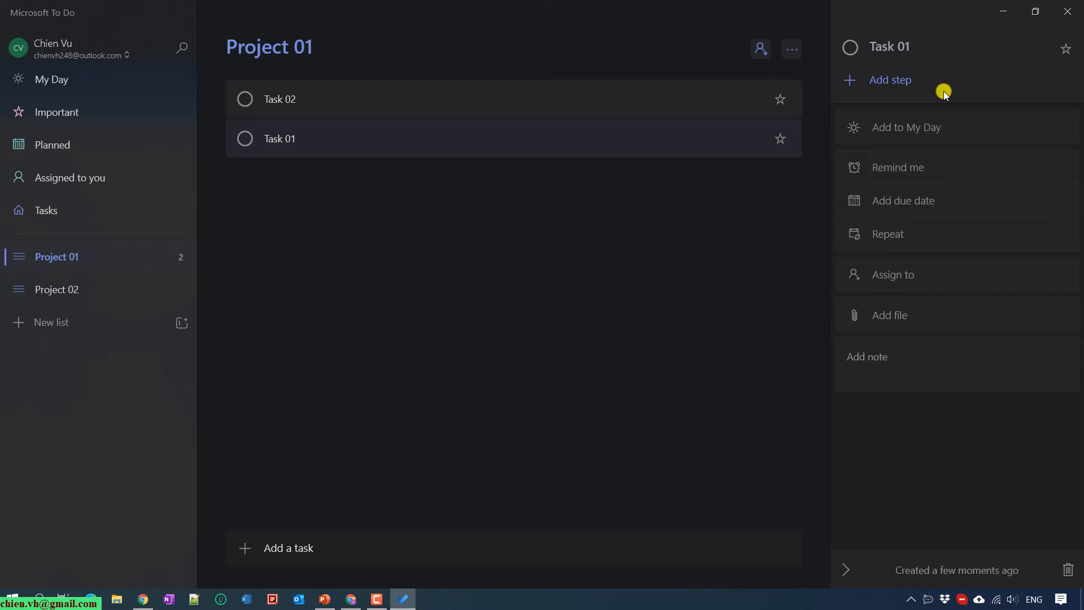
left_click(904, 80)
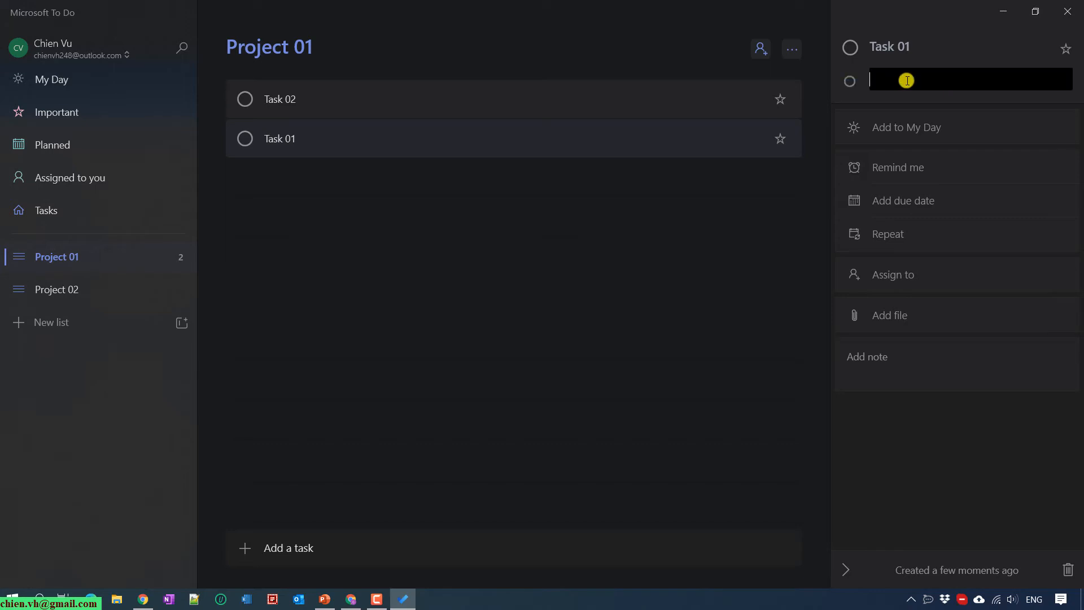
type("Preparation")
key("Return")
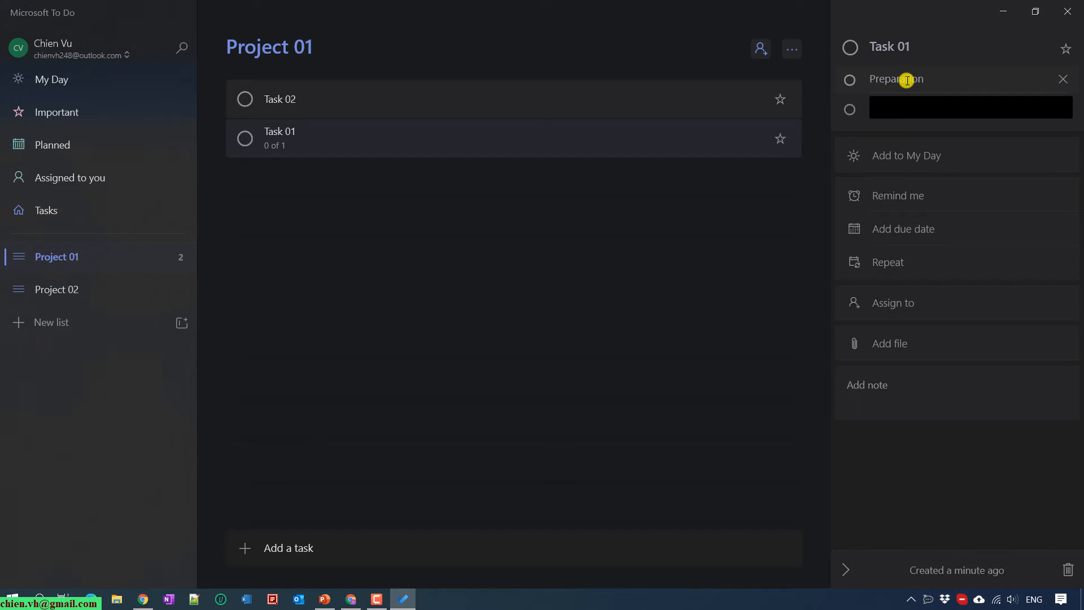
type("Executing")
key("Return")
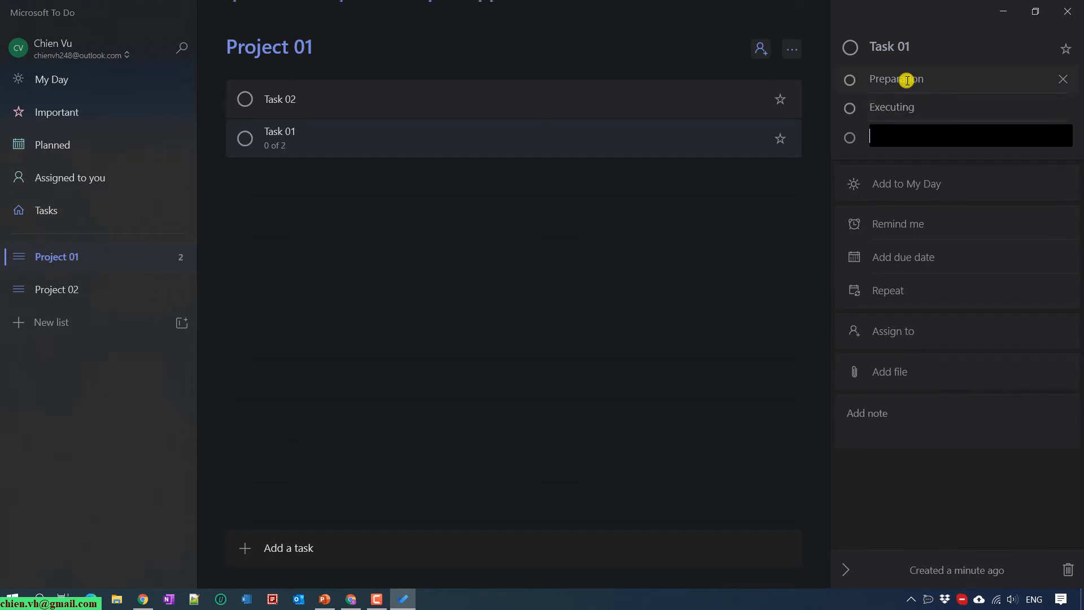
key("ctrl+n")
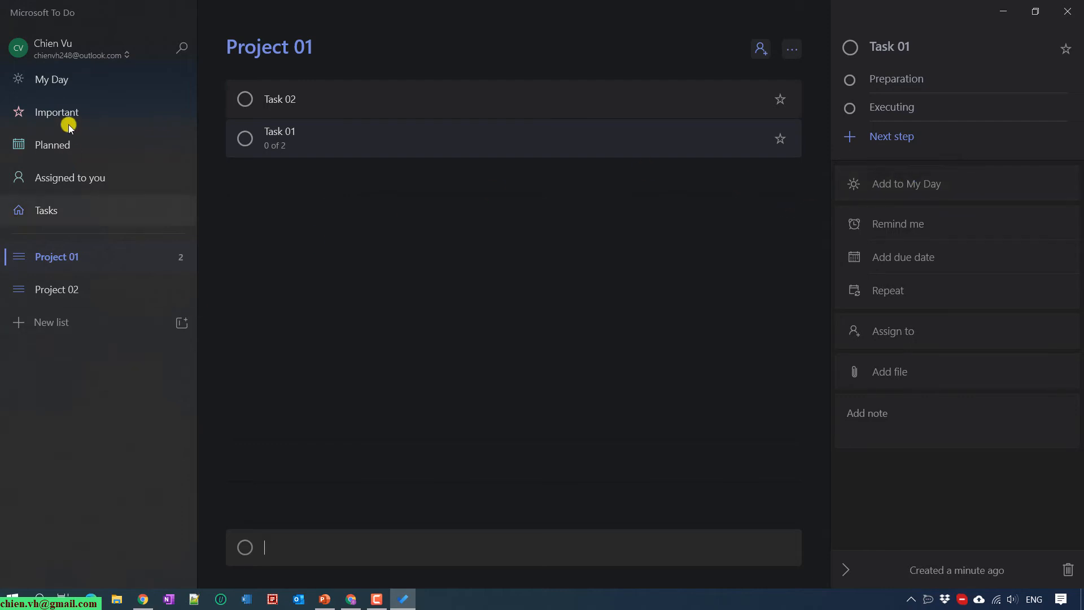
Add Task 01 to My Day and confirm it appears in the My Day list
left_click(45, 79)
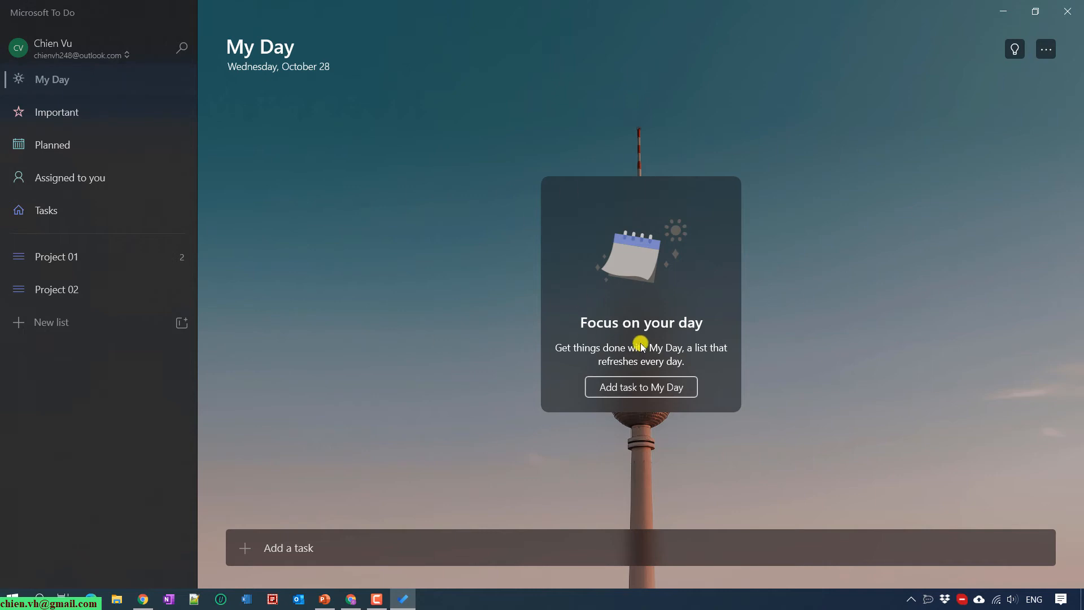
left_click(68, 263)
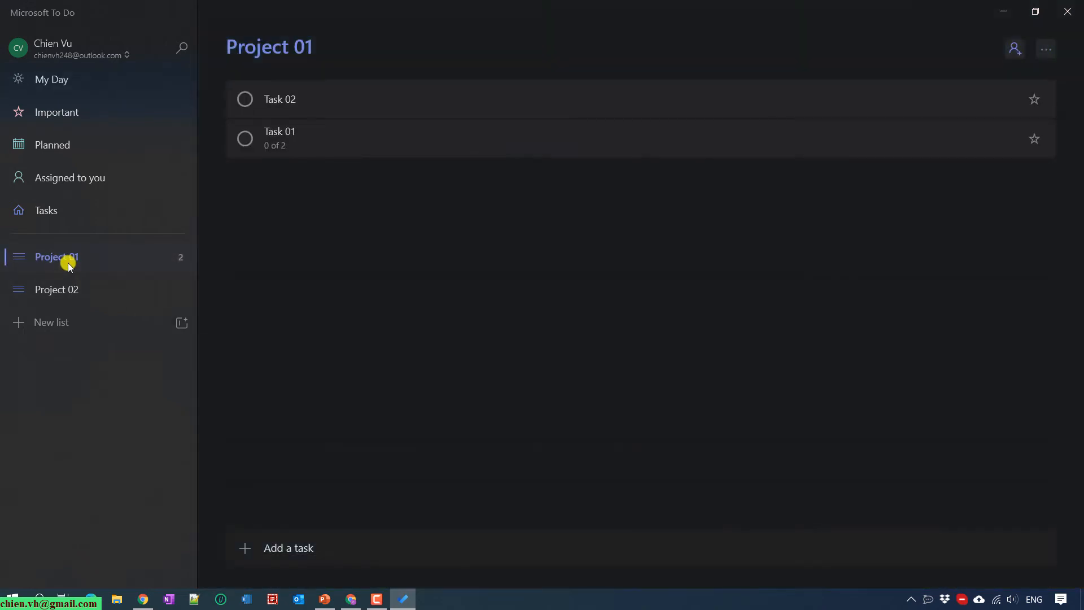
left_click(293, 134)
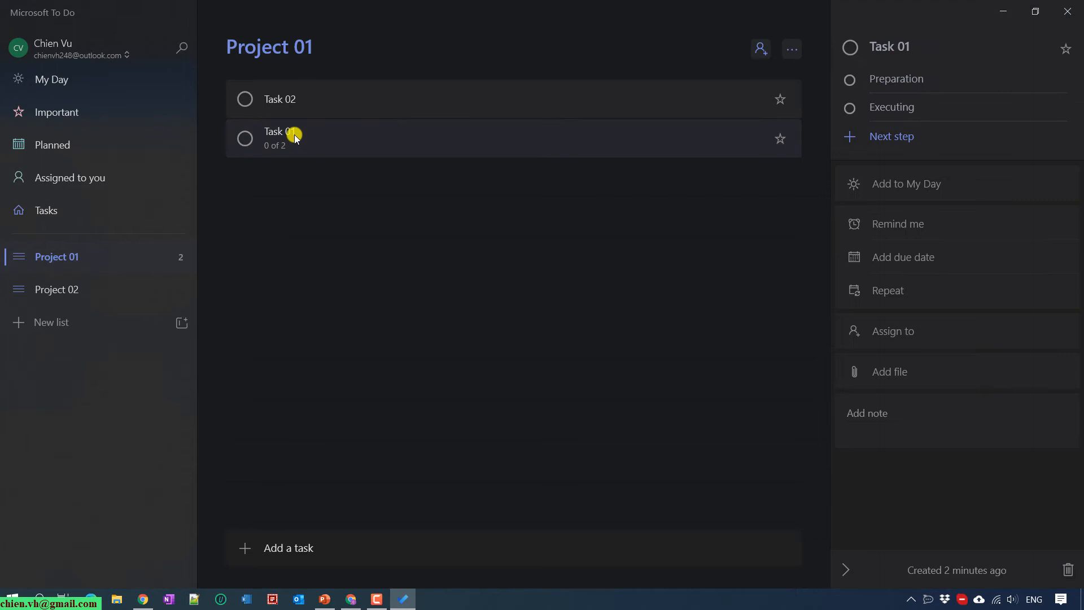
left_click(896, 182)
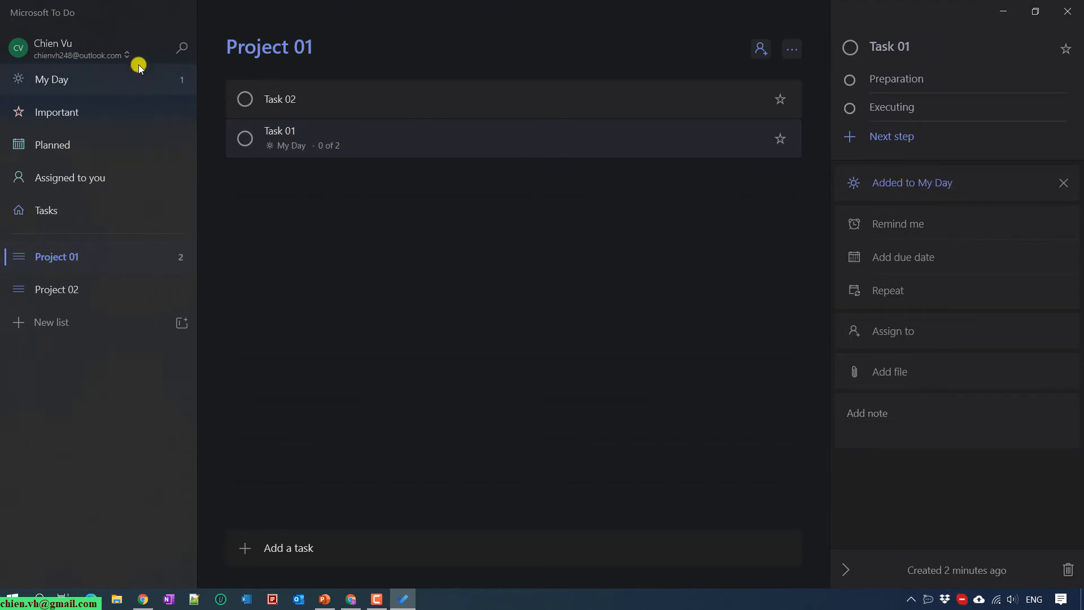
left_click(65, 83)
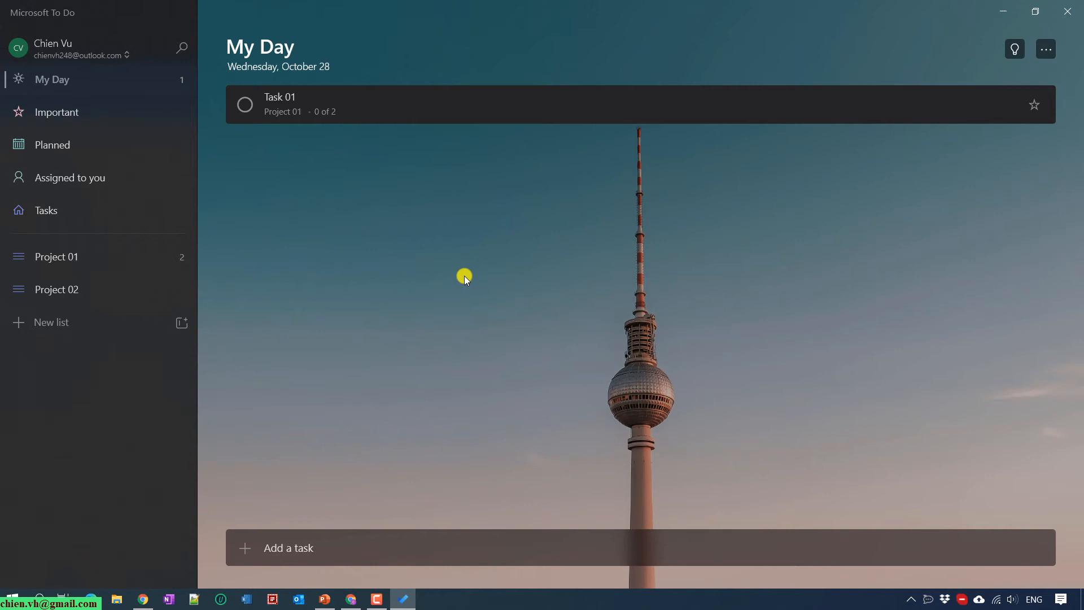
left_click(67, 257)
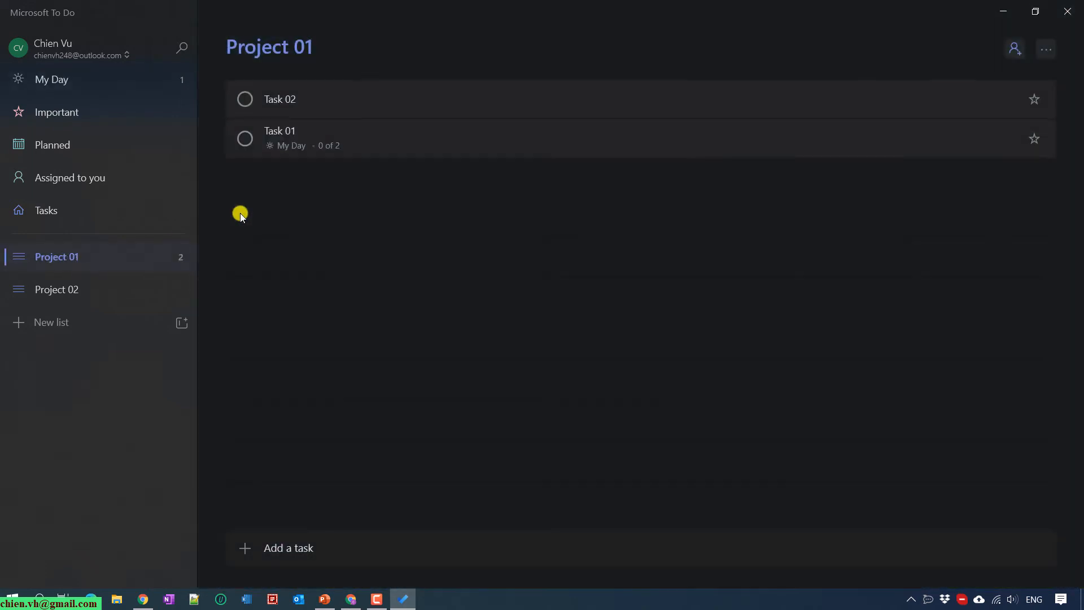
left_click(406, 136)
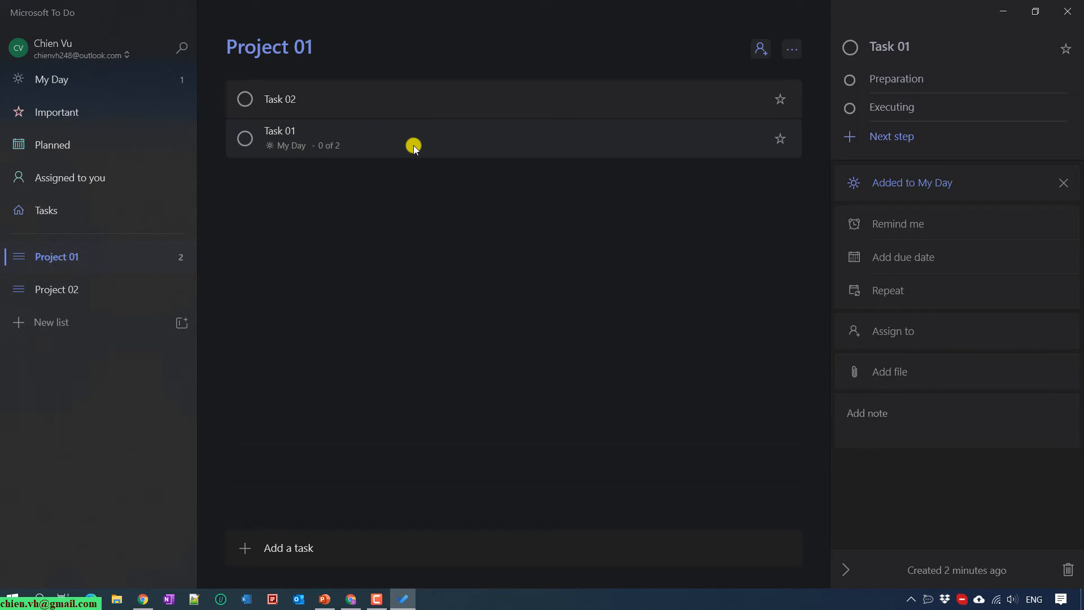
Give Task 01 a reminder at 9:00 AM tomorrow and a due date of tomorrow, with no repeat
left_click(947, 227)
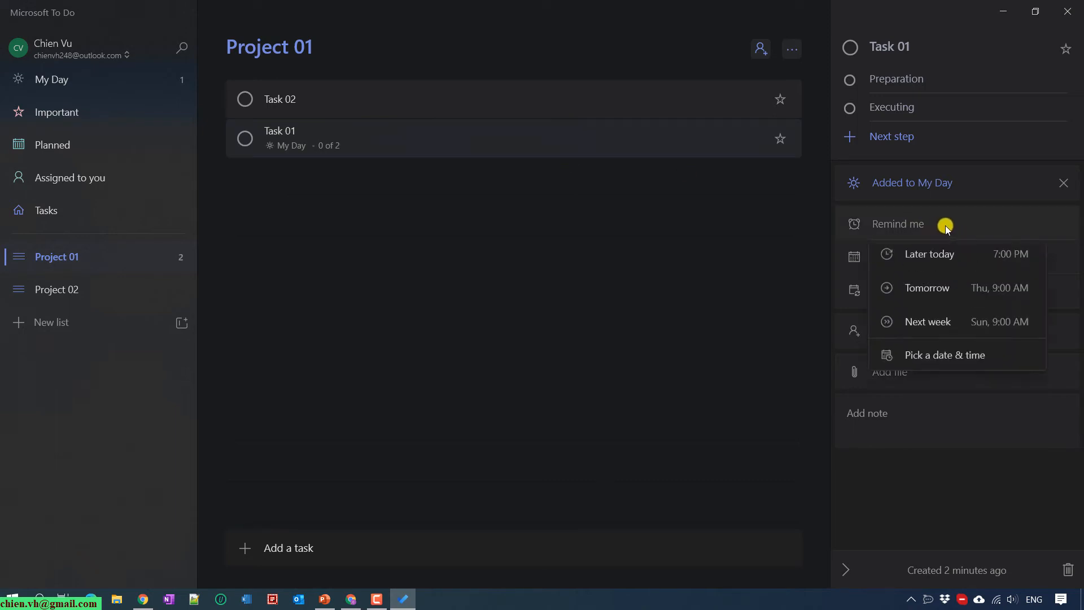
left_click(954, 300)
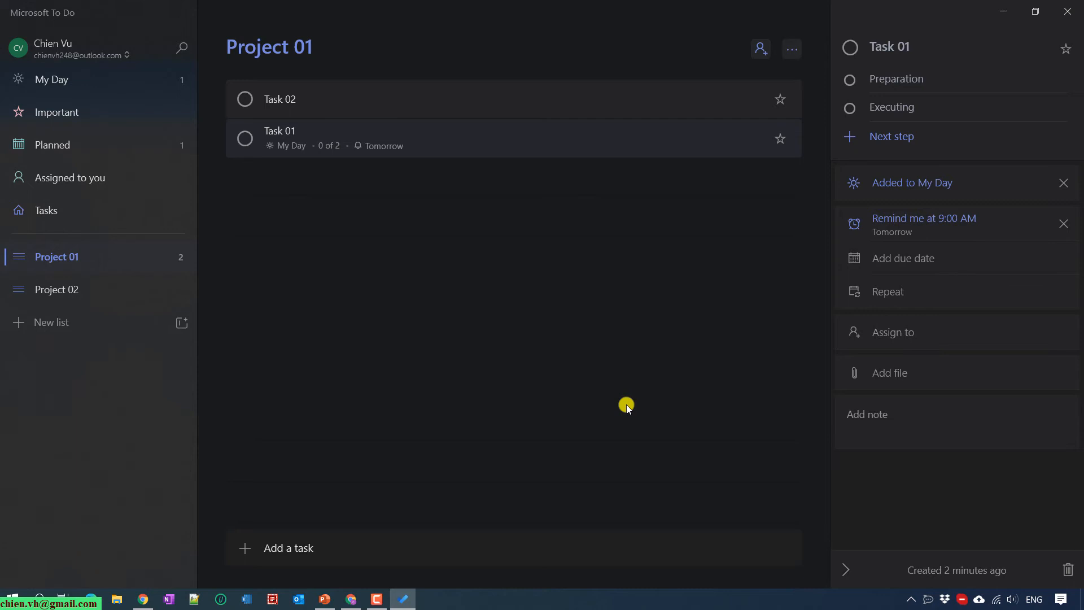
left_click(938, 261)
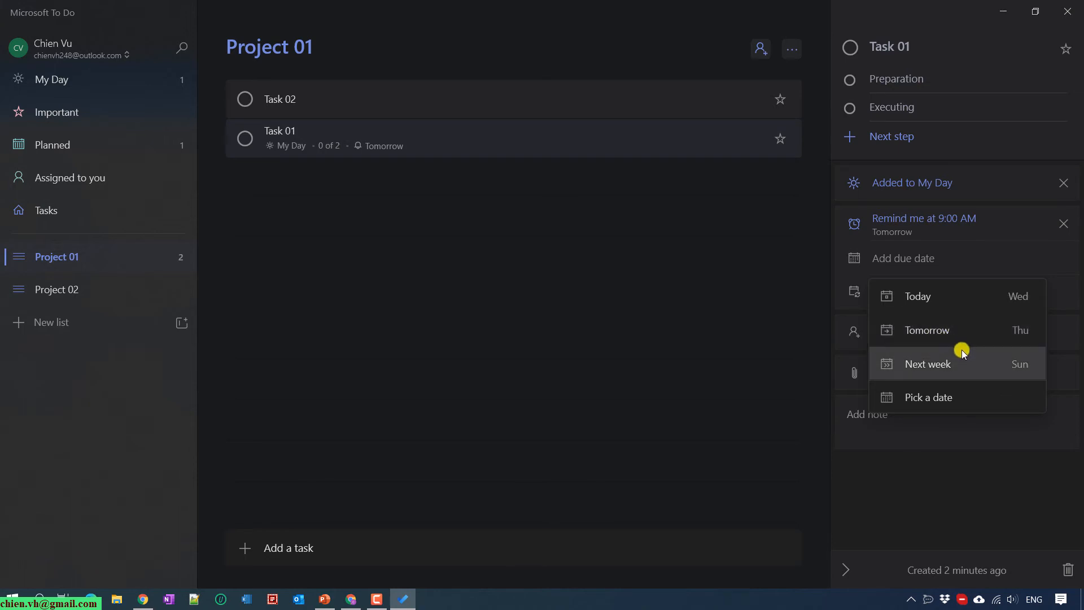
left_click(926, 332)
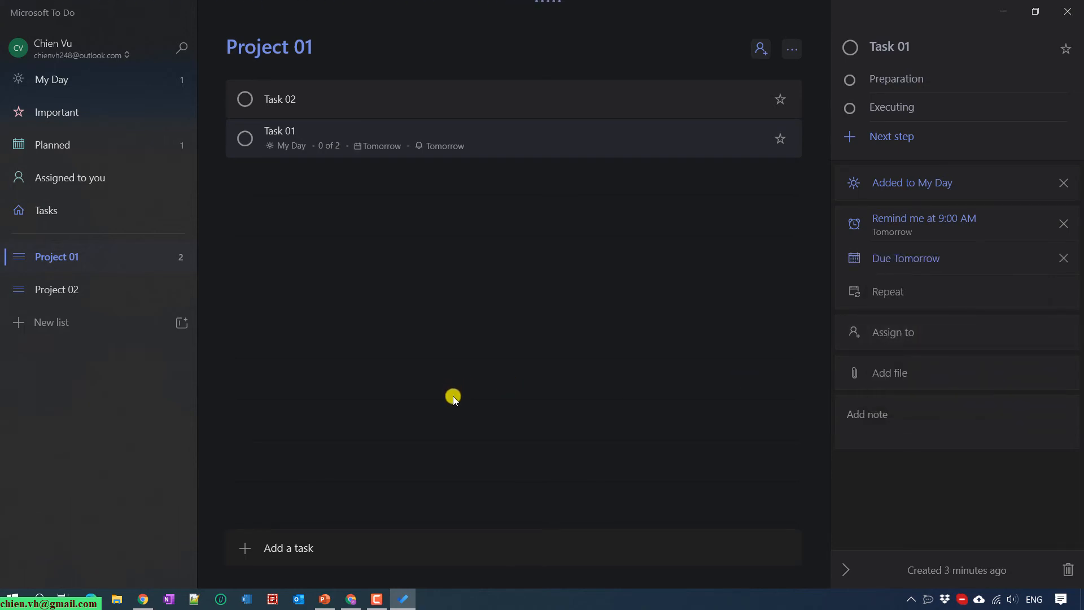
left_click(916, 292)
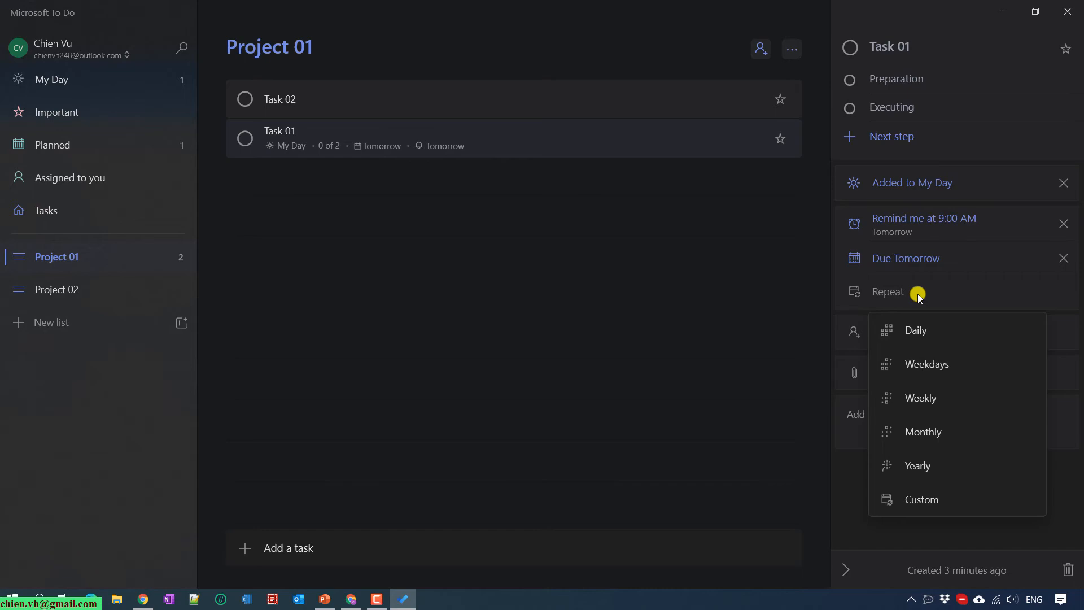
left_click(769, 311)
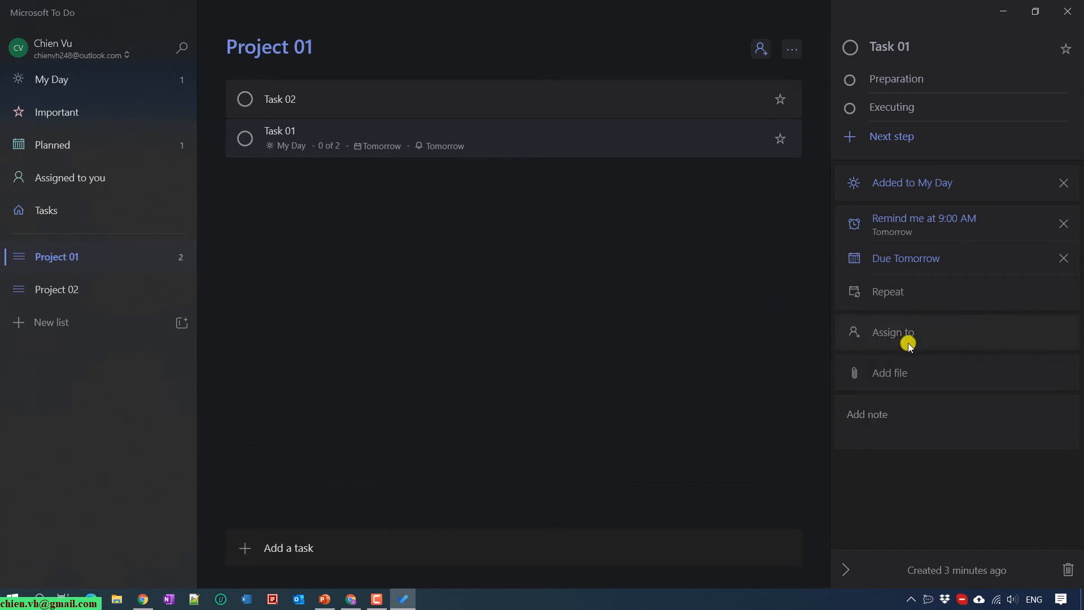
left_click(937, 330)
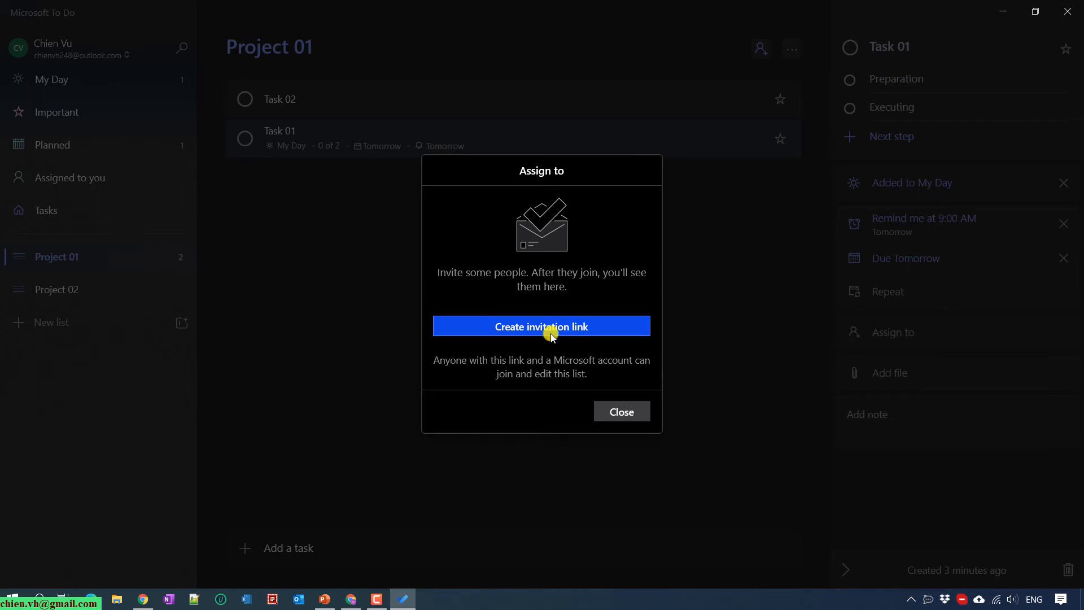
left_click(621, 411)
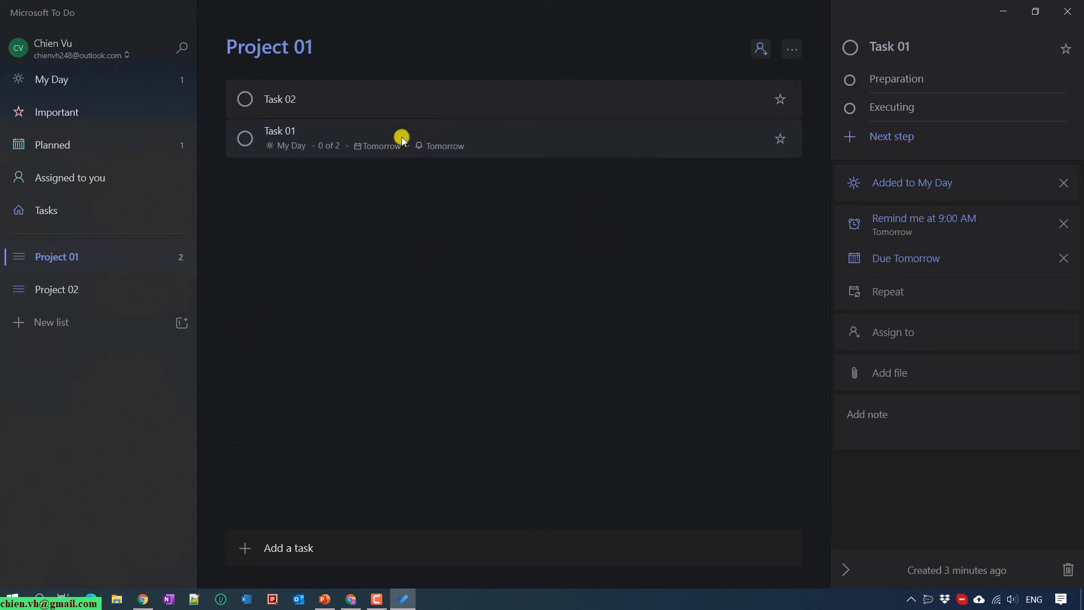
left_click(900, 384)
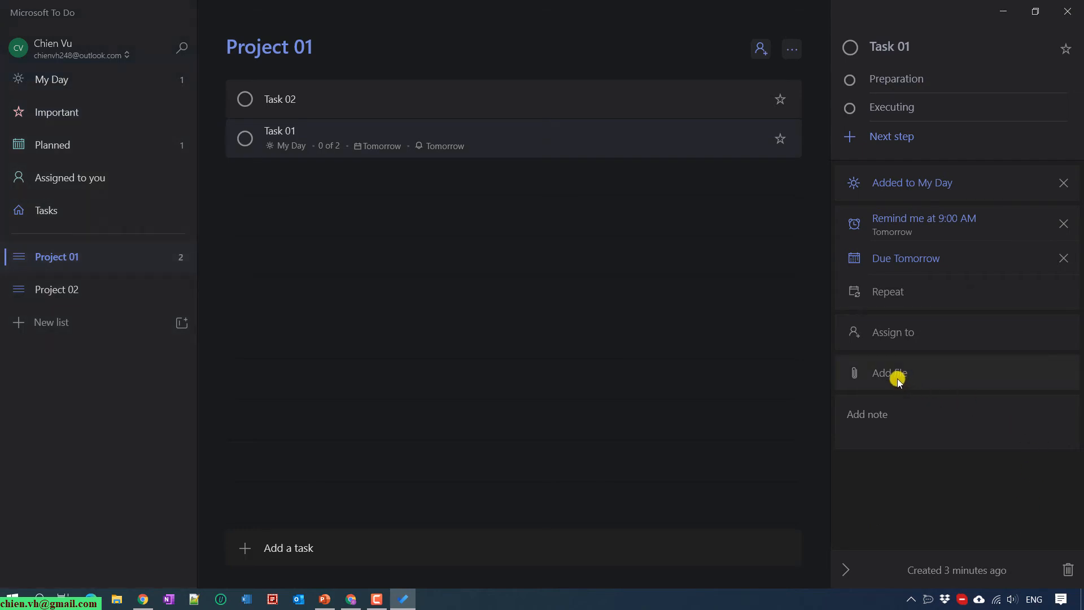
left_click(489, 309)
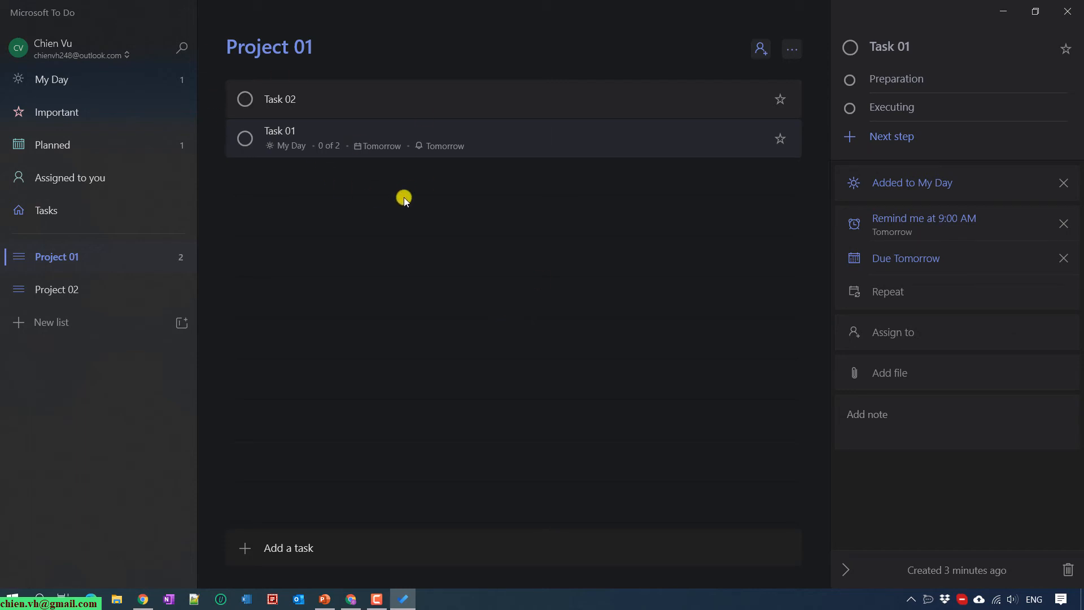
Add the note 'THis is my note for task 01' to Task 01 and open Task 02's details
left_click(888, 419)
type("THis is my note for task 01")
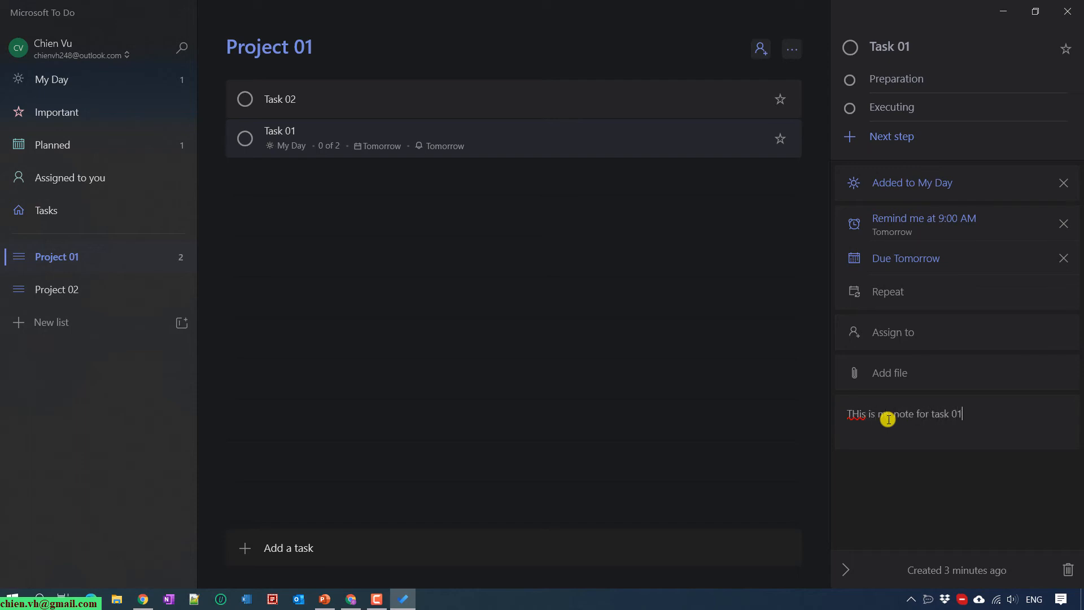
key("ctrl+n")
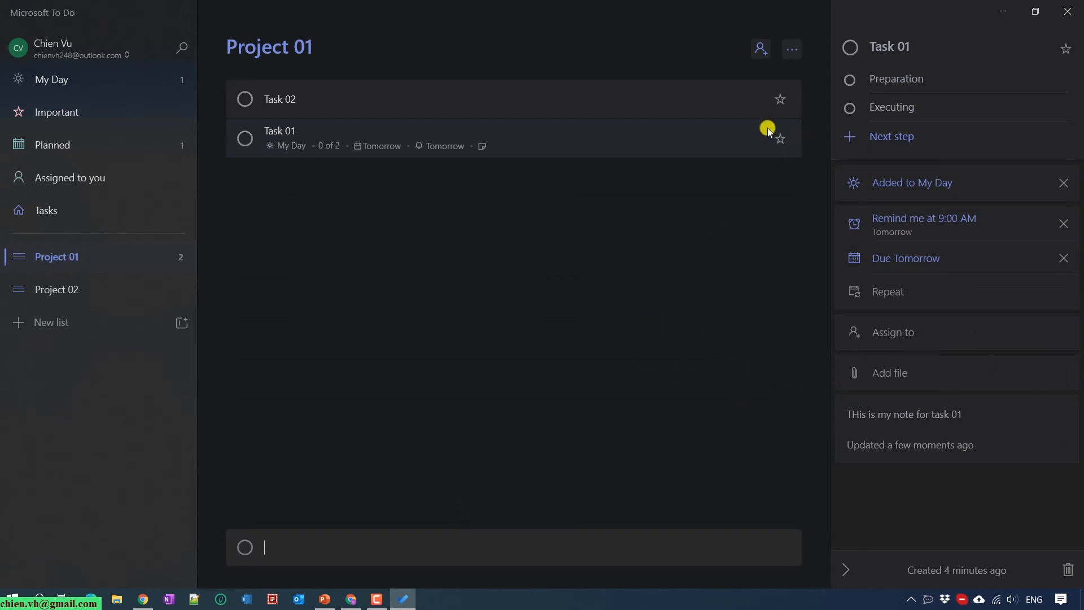
left_click(316, 104)
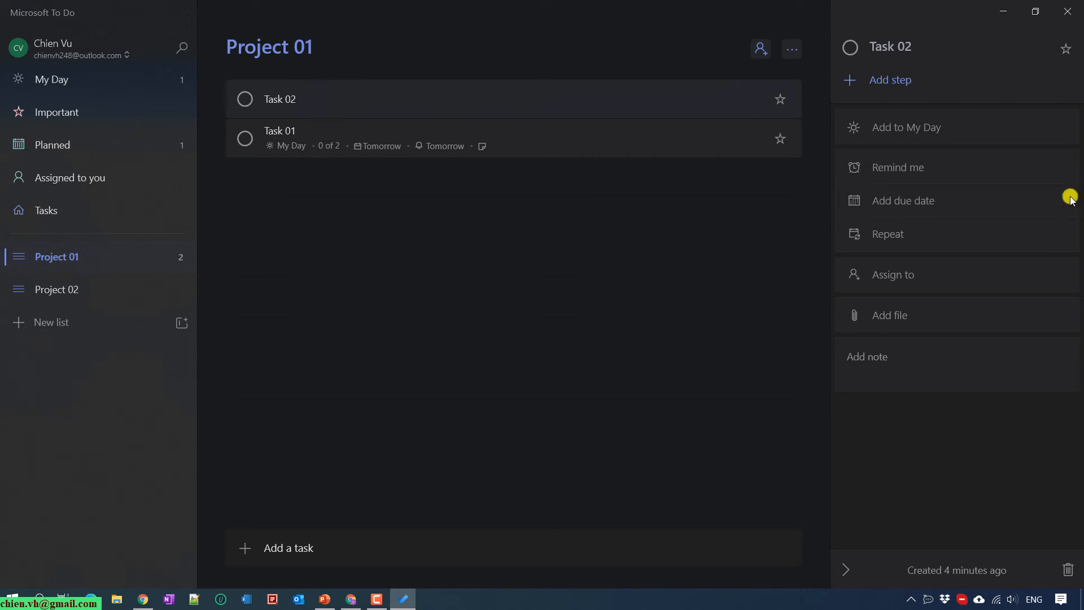
Make Task 02 due next week (Sun, Nov 1) and start a new task named Task 03
left_click(918, 201)
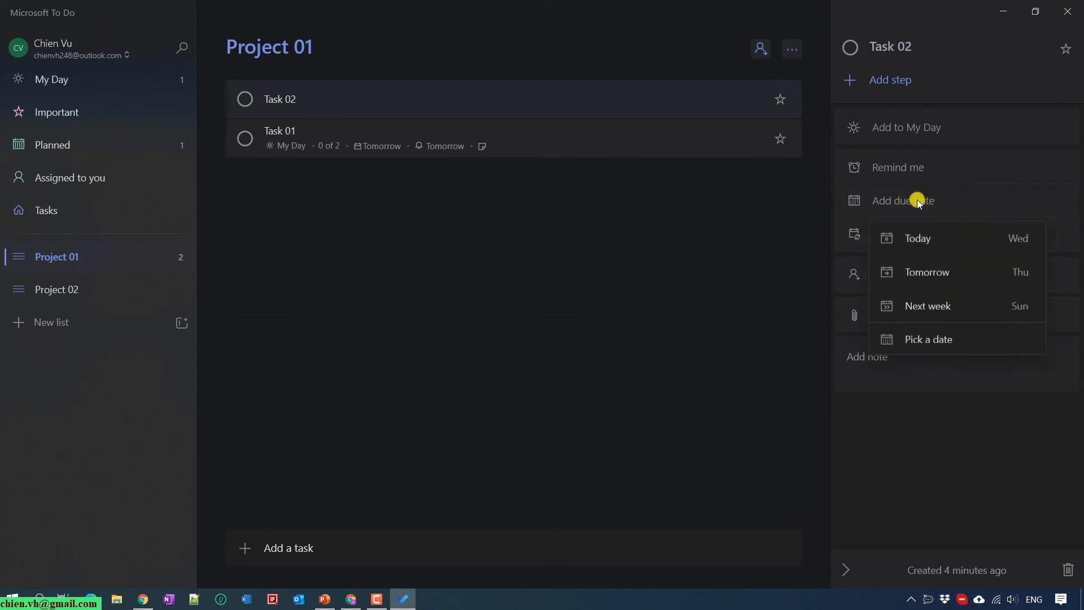
left_click(950, 306)
key("ctrl+n")
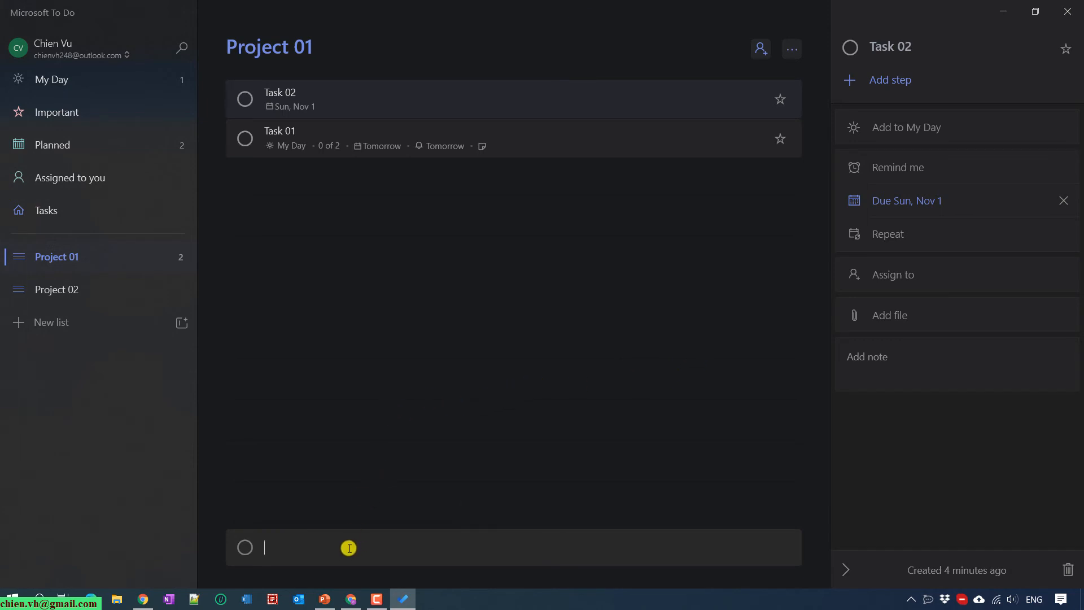
type("Task 03")
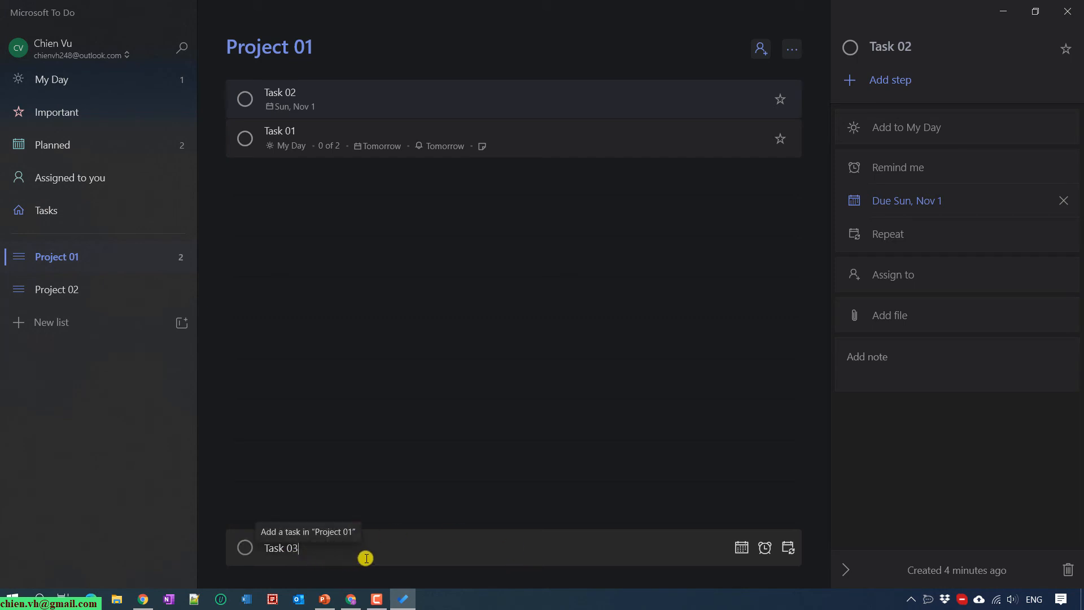
Set Task 03's due date to Fri, Oct 30
left_click(741, 550)
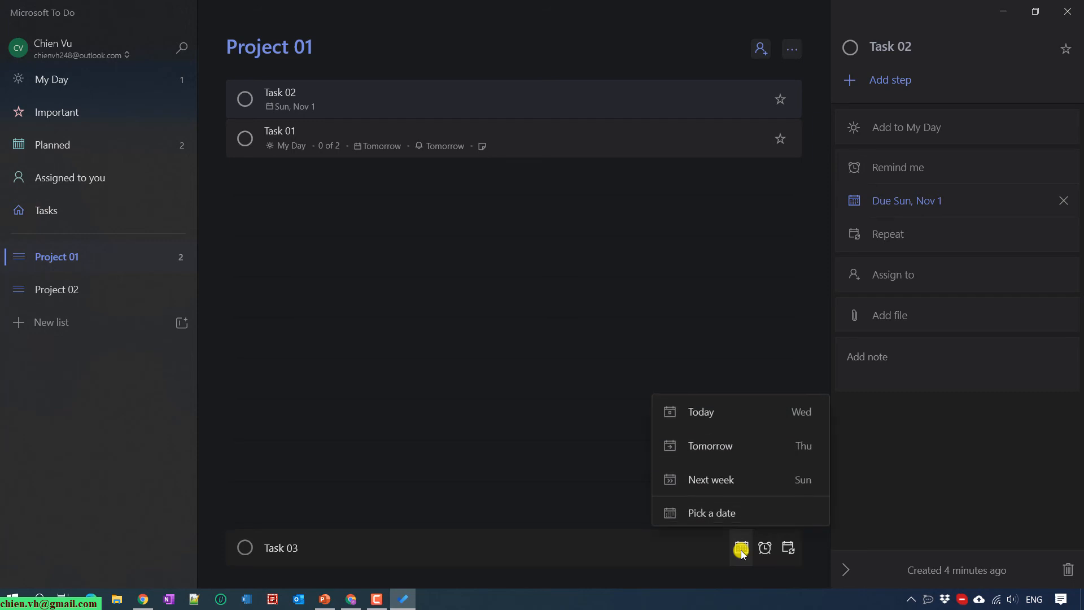
left_click(717, 516)
left_click(798, 509)
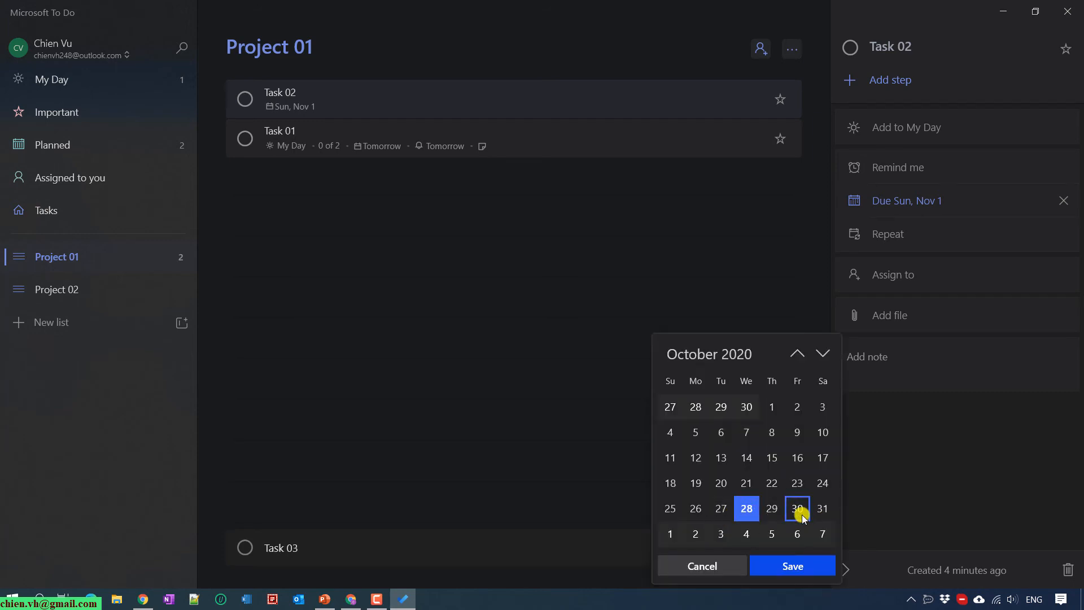
left_click(784, 566)
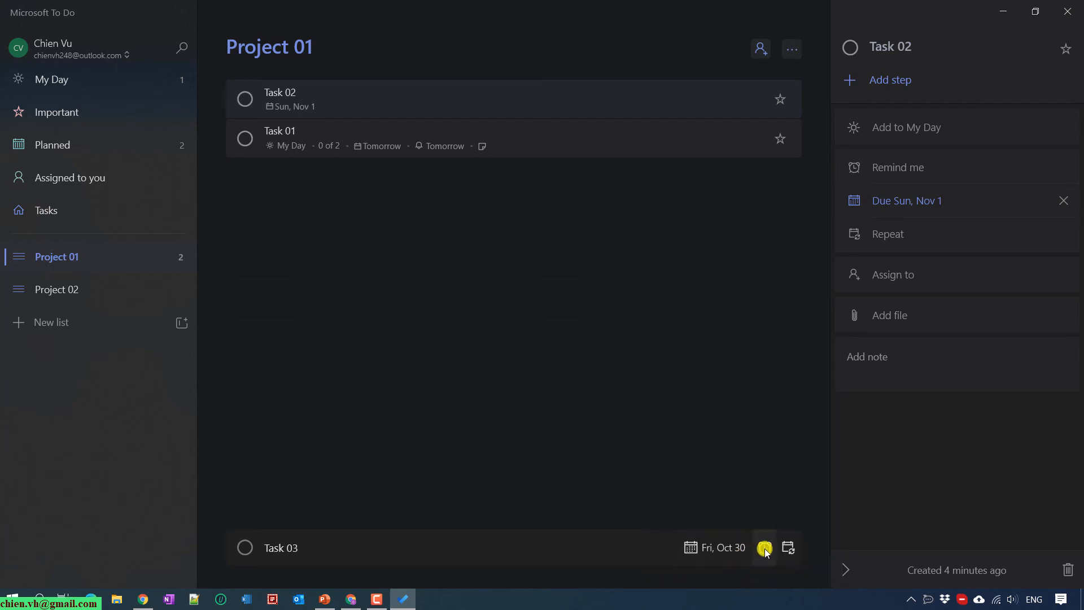
Give Task 03 a reminder tomorrow at 9:00 AM, repeat it daily, and add it to Project 01
left_click(765, 547)
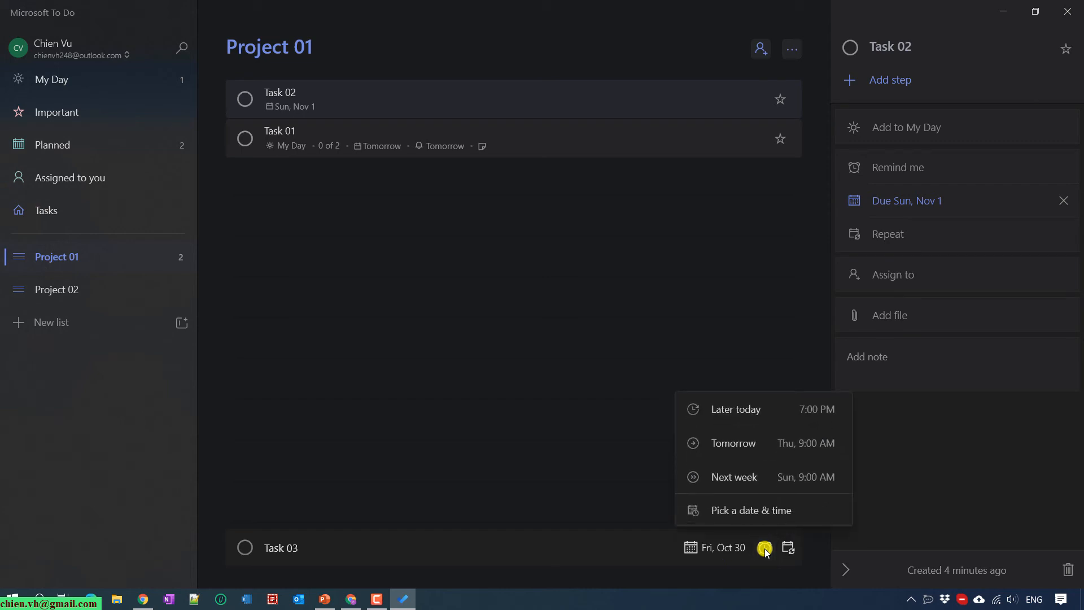
left_click(746, 447)
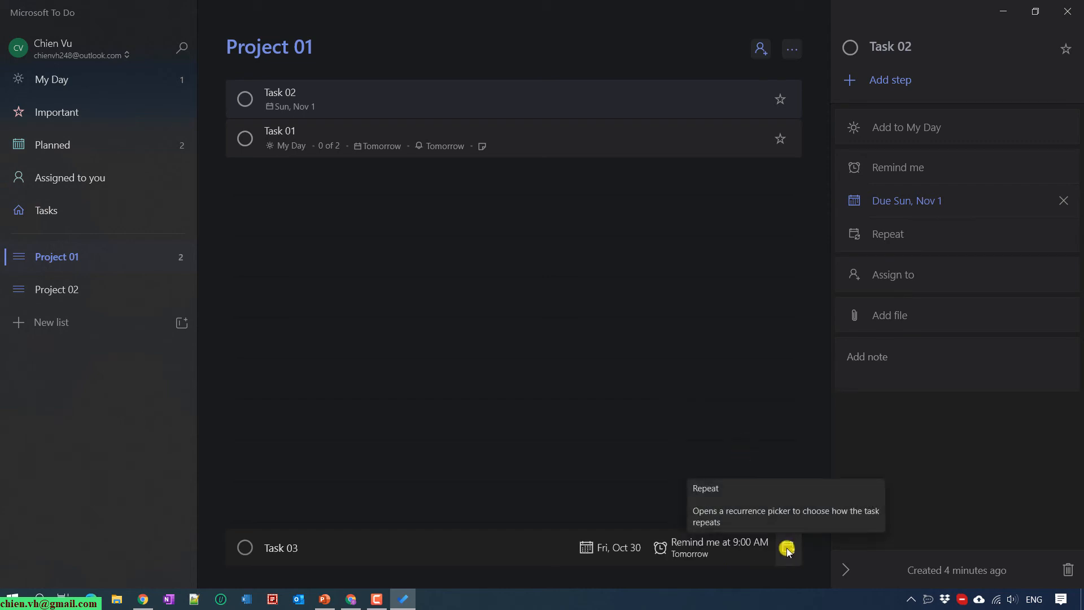
left_click(787, 548)
left_click(764, 343)
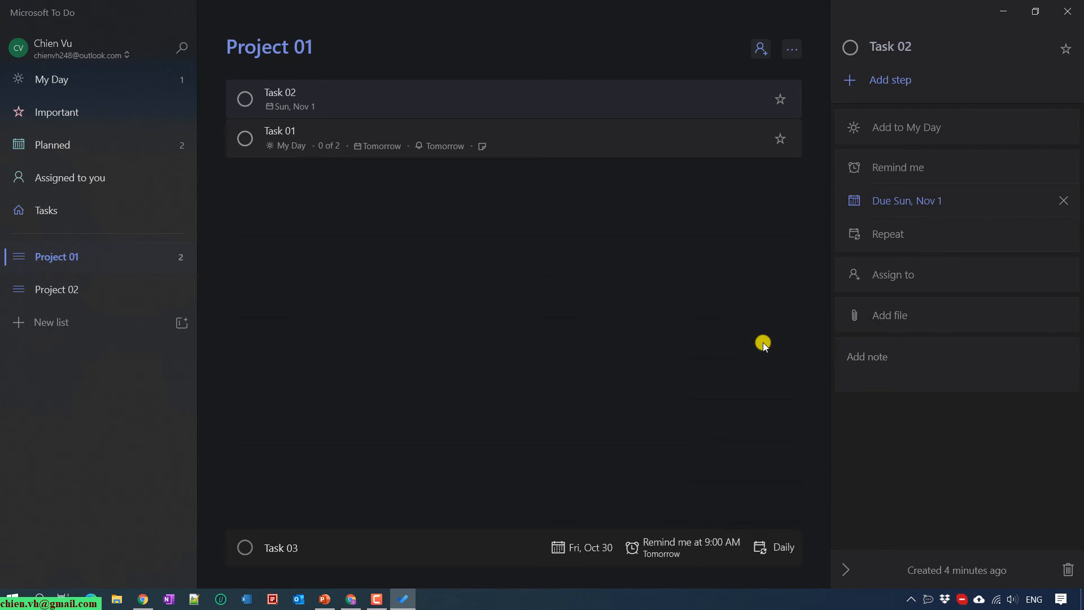
left_click(444, 543)
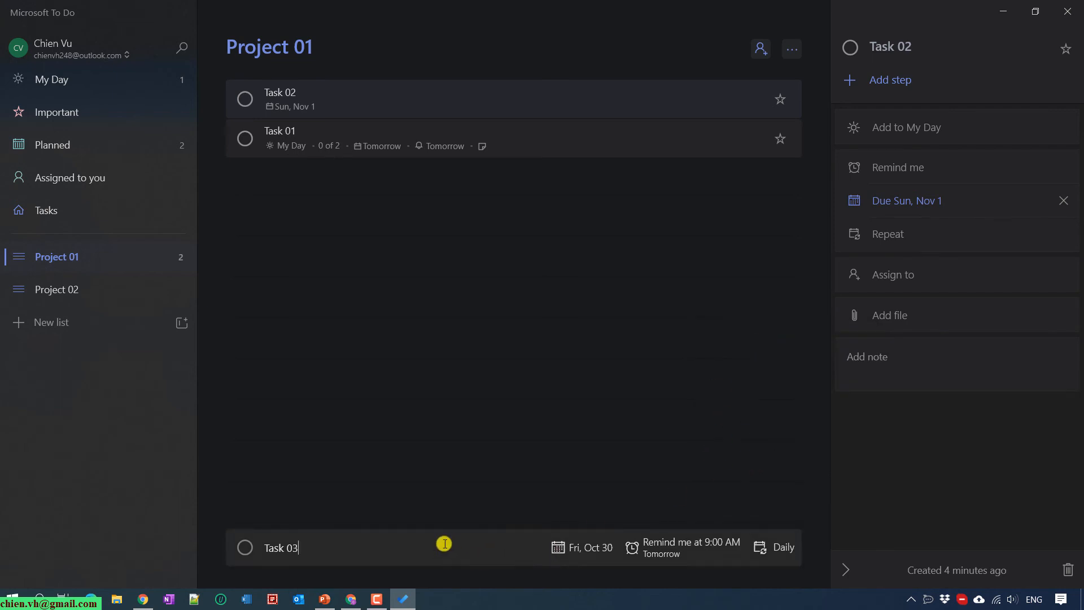
key("Return")
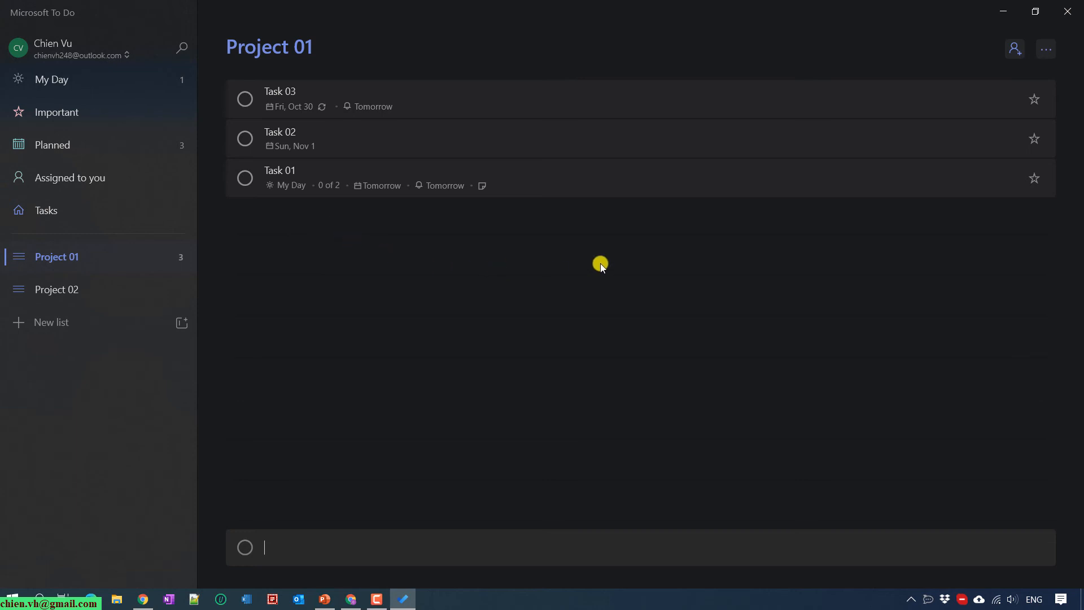
Sort the Project 01 list by due date from its options menu
left_click(1048, 49)
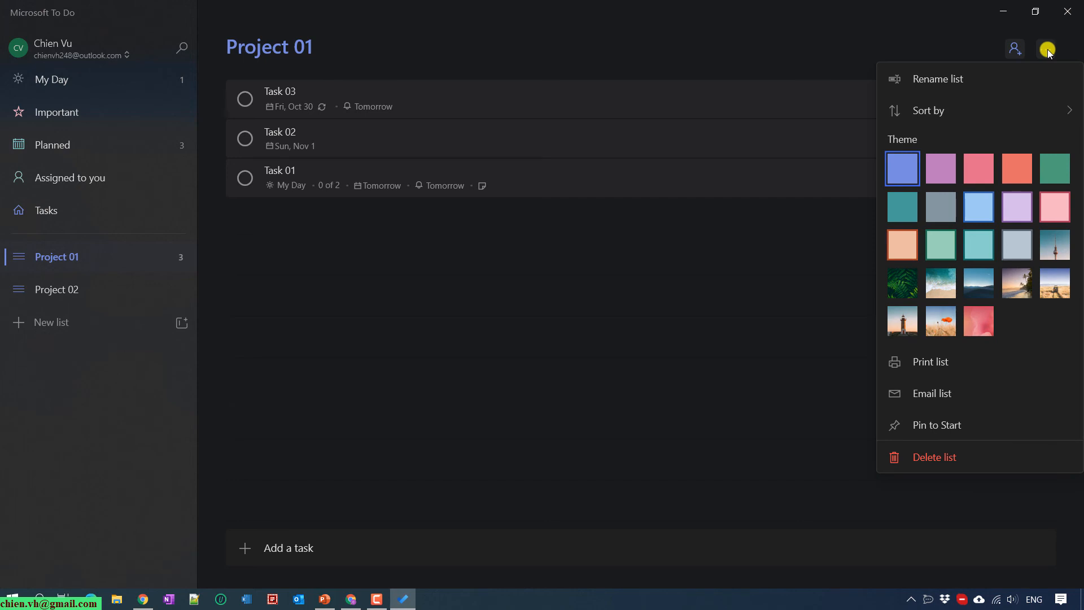
mouse_move(924, 113)
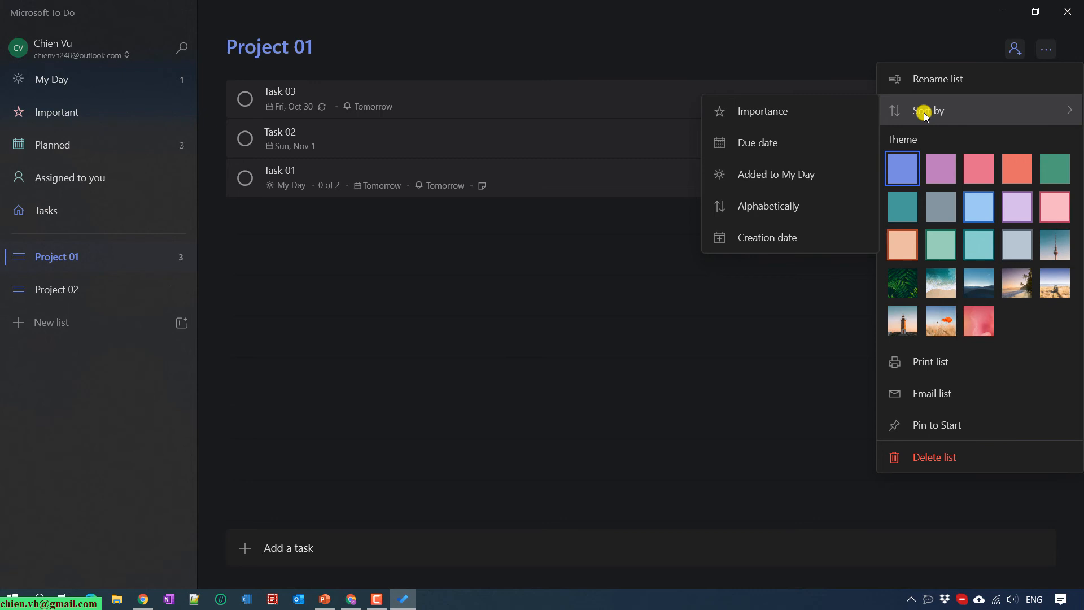
left_click(762, 143)
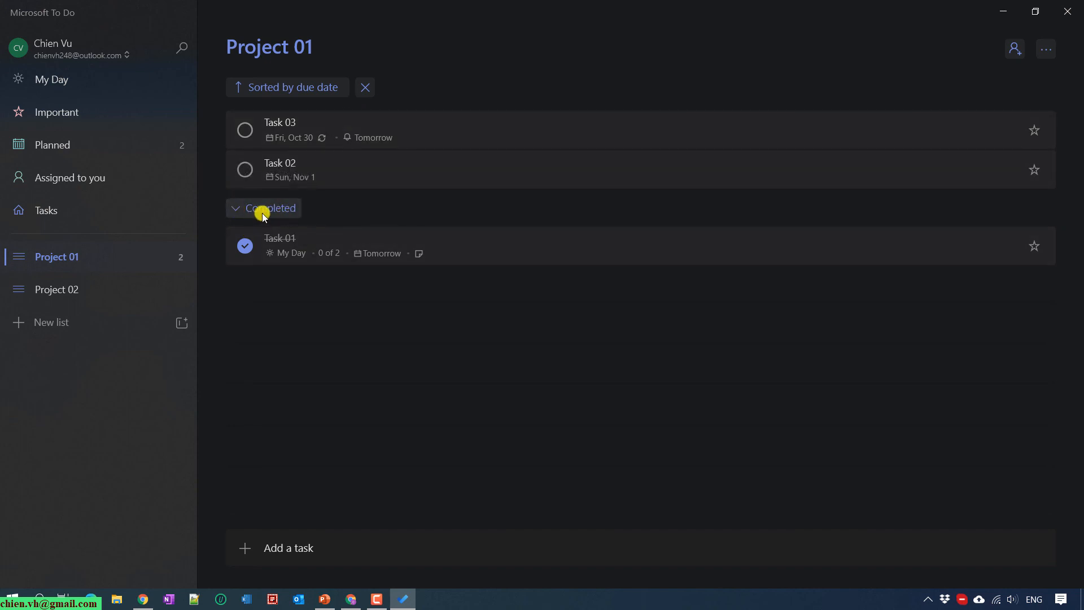
Mark Task 02 as completed in Project 01
left_click(237, 208)
left_click(236, 207)
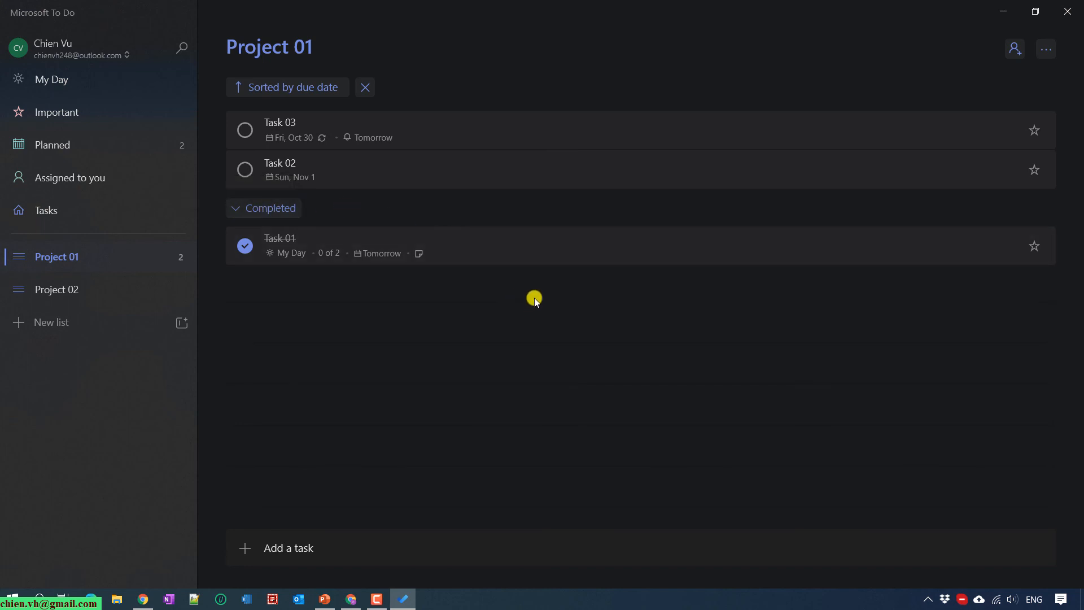
left_click(246, 169)
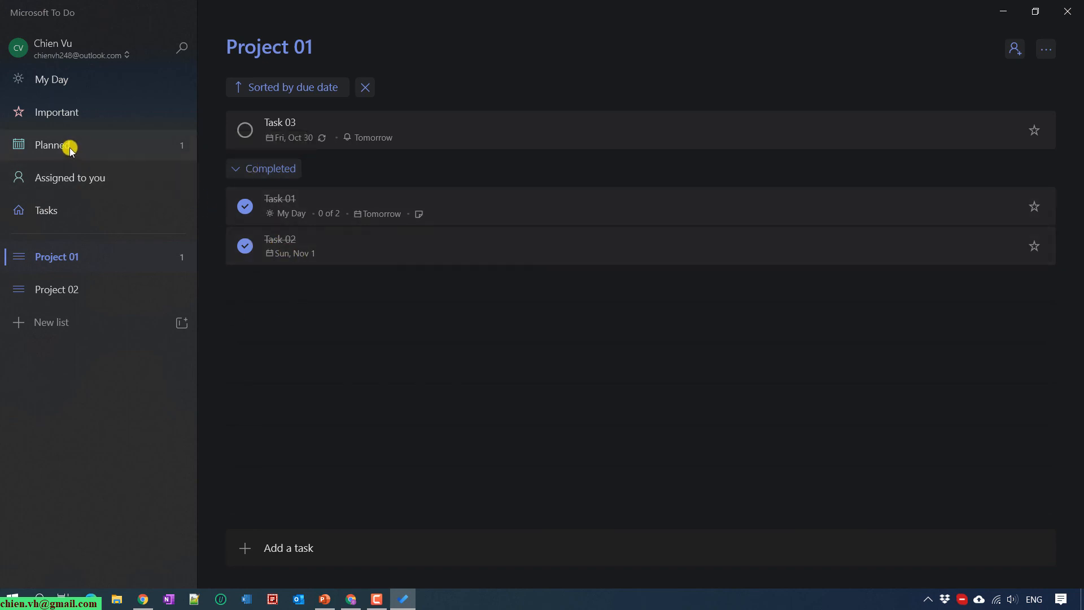
Glance at the My Day list, then switch to the Project 02 list
left_click(66, 82)
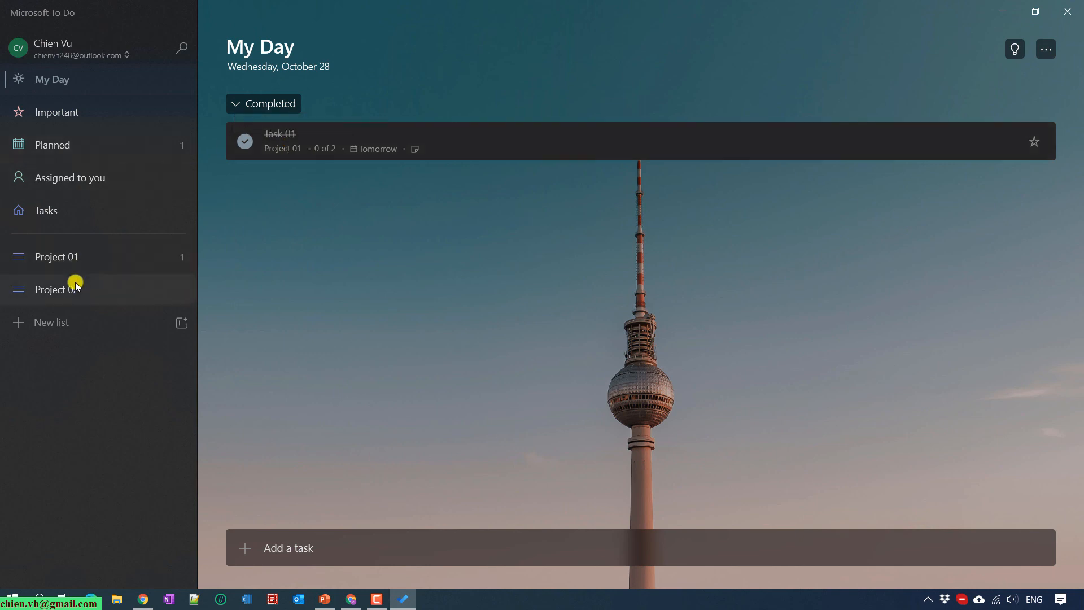
left_click(66, 258)
left_click(80, 289)
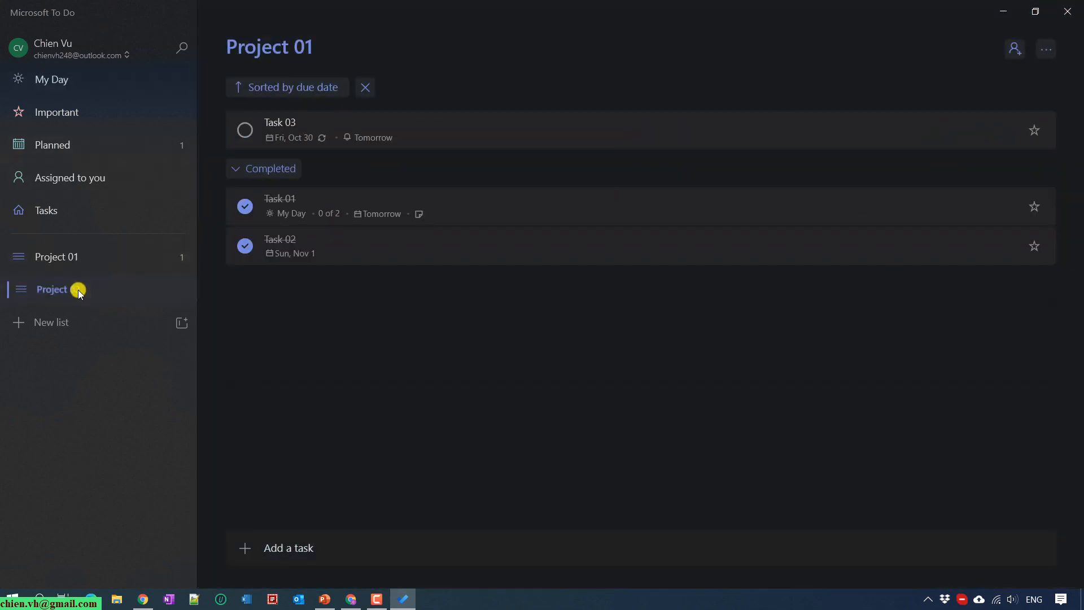
Create the tasks Test 01, Test 02 and Test 03 in Project 02, then check the Planned list
left_click(369, 556)
type("Task")
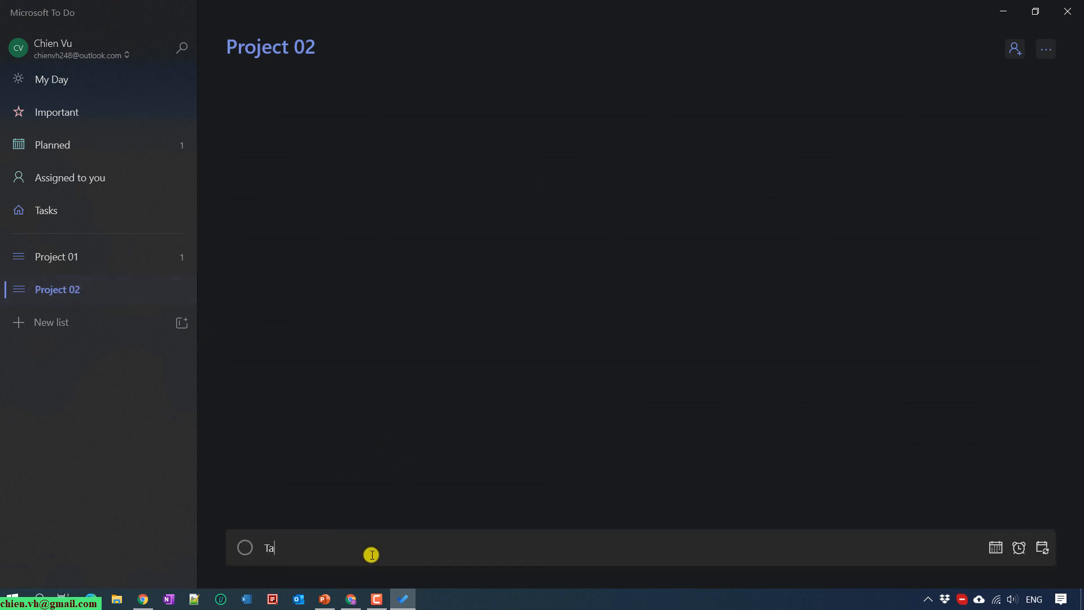
key("BackSpace")
key("BackSpace")
key("BackSpace")
key("BackSpace")
type("Test 01")
key("Return")
type("Test 02")
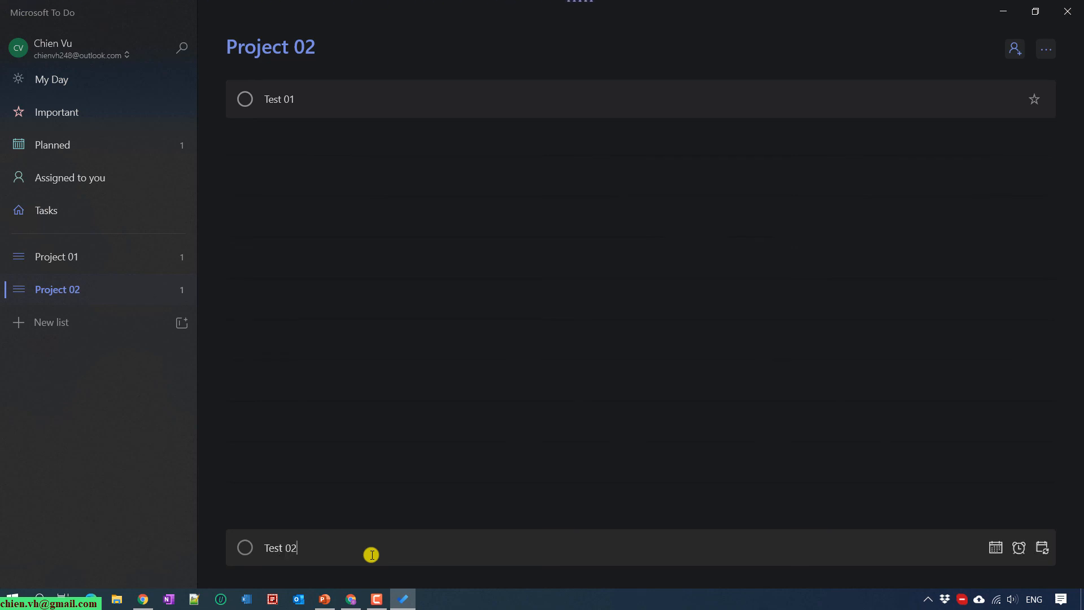
key("Return")
type("Test 03")
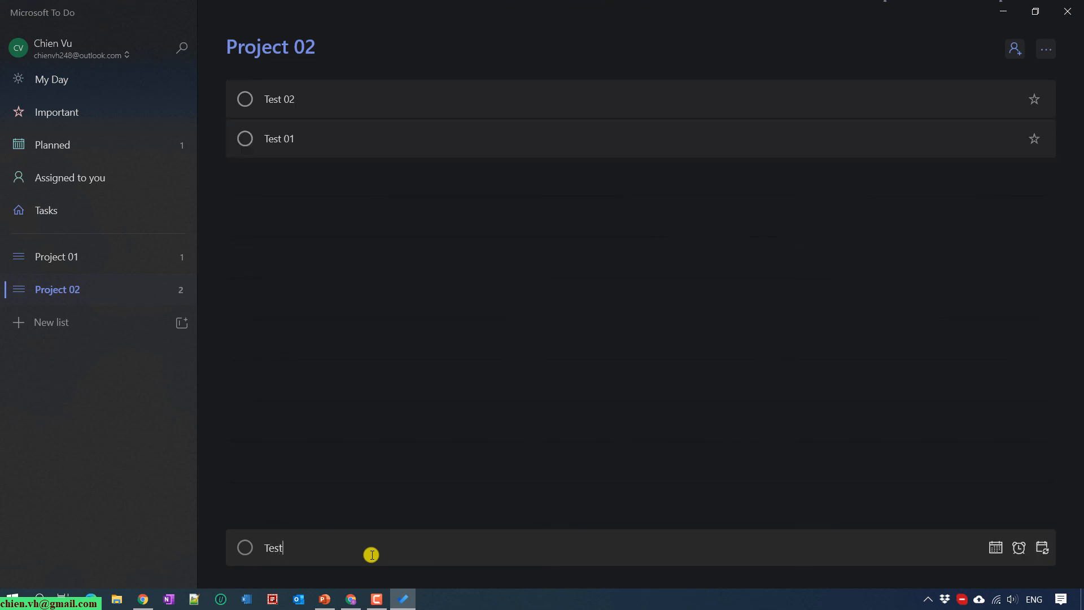
key("Return")
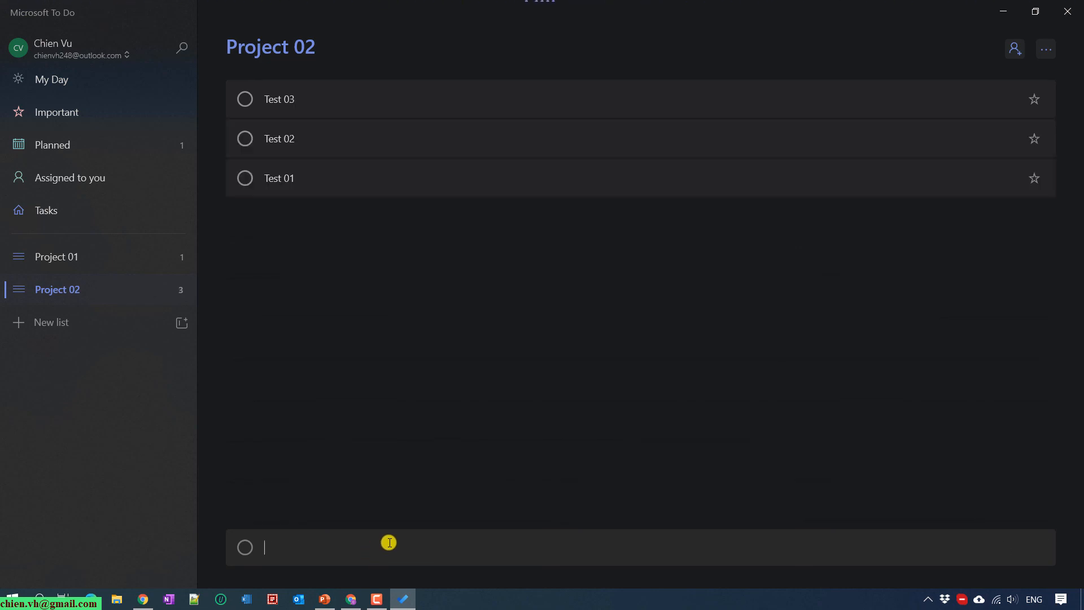
left_click(83, 146)
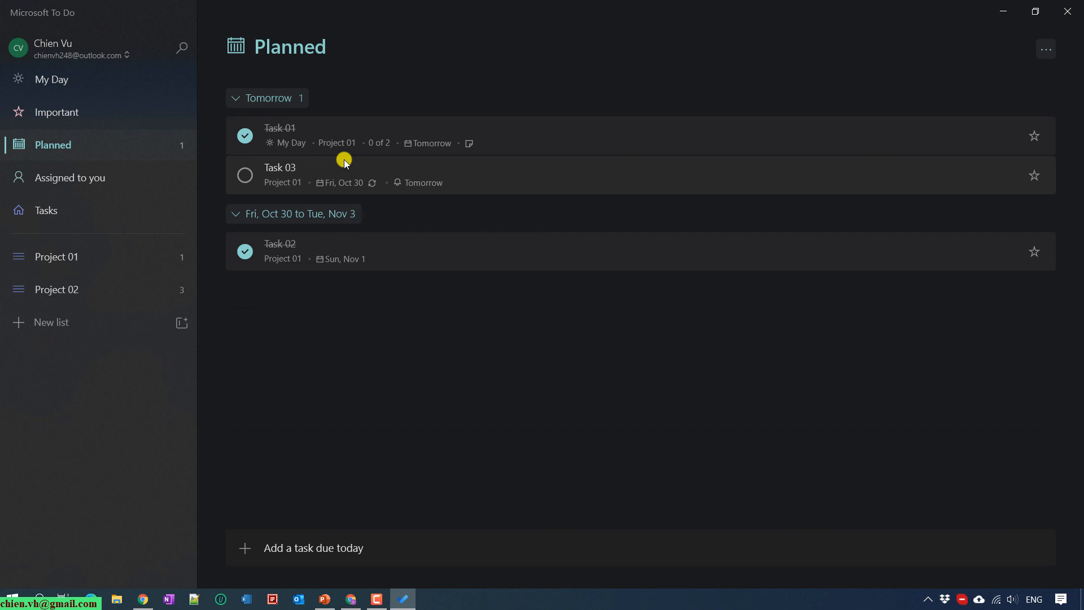
Make Test 01 in Project 02 due tomorrow and confirm it in Planned
left_click(63, 289)
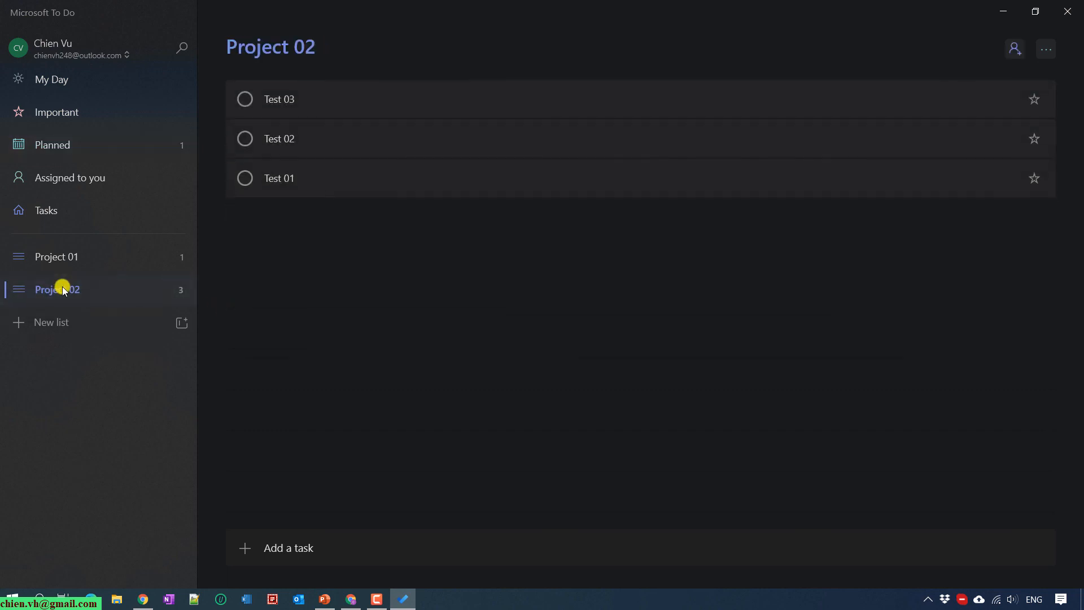
left_click(570, 177)
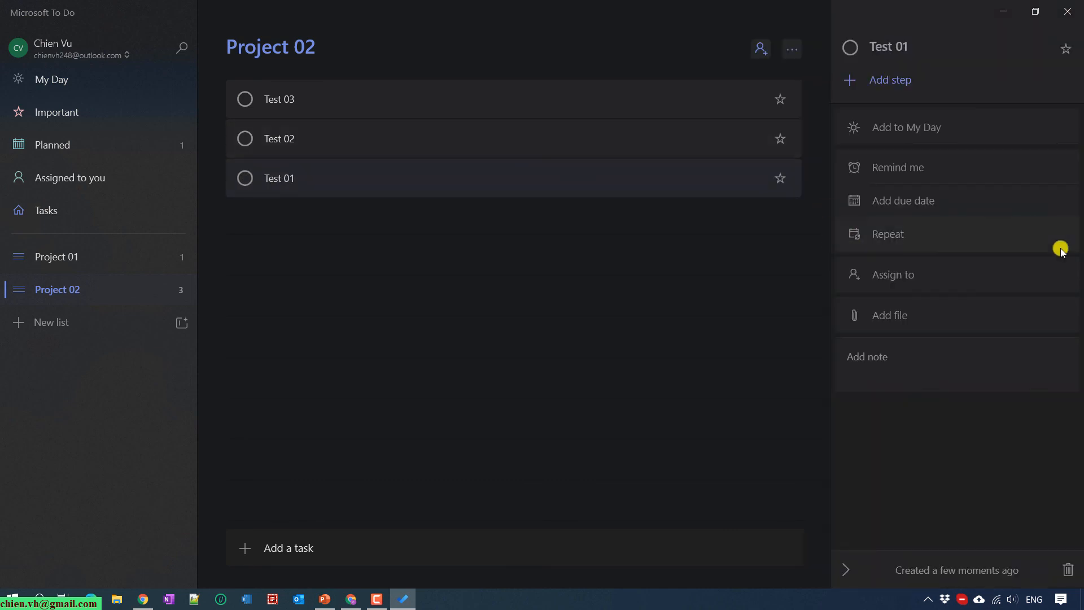
left_click(898, 198)
left_click(923, 276)
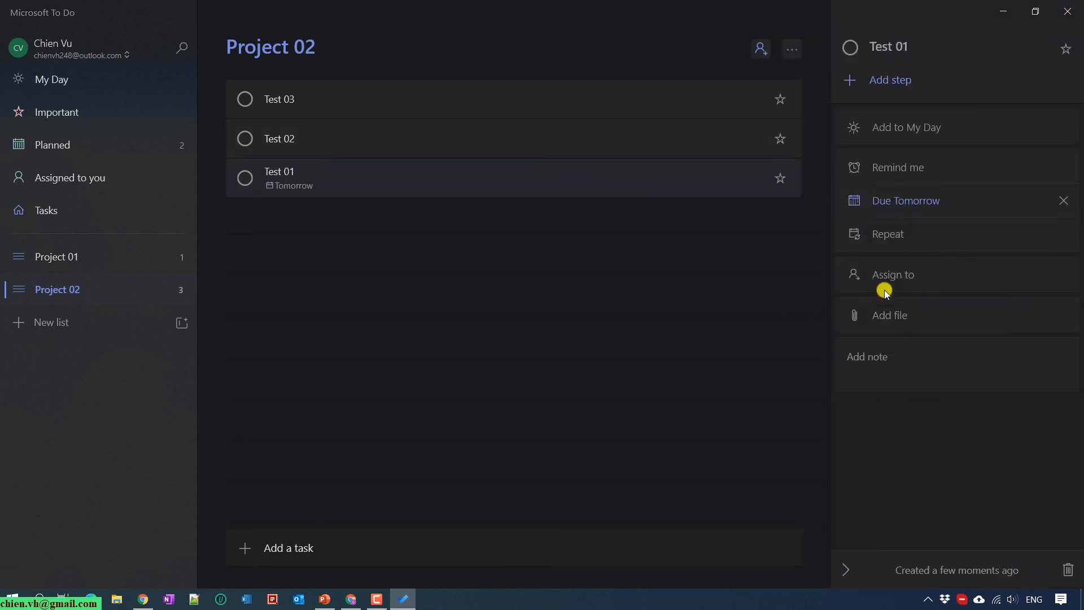
left_click(398, 384)
left_click(82, 144)
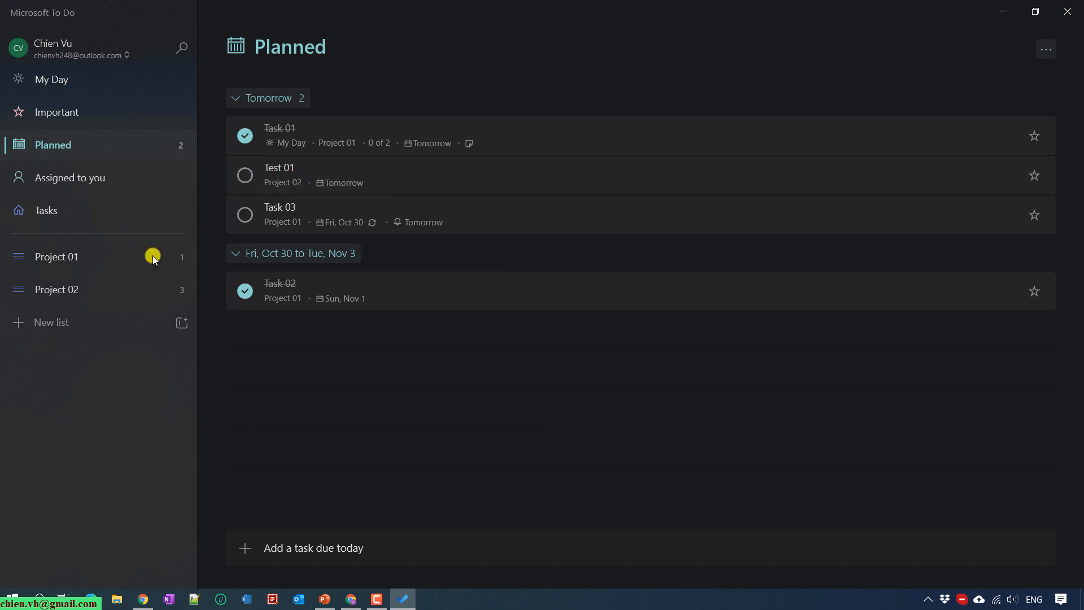
Make Test 02 due next week (Sun, Nov 1), check Planned, and return to Project 01
left_click(72, 291)
left_click(367, 138)
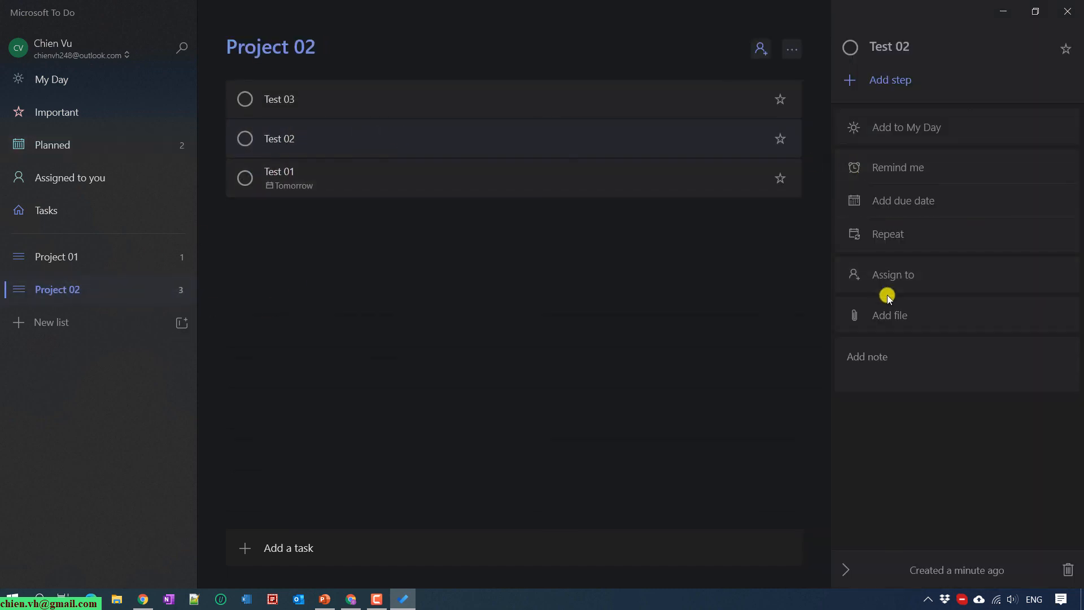
left_click(909, 204)
left_click(954, 302)
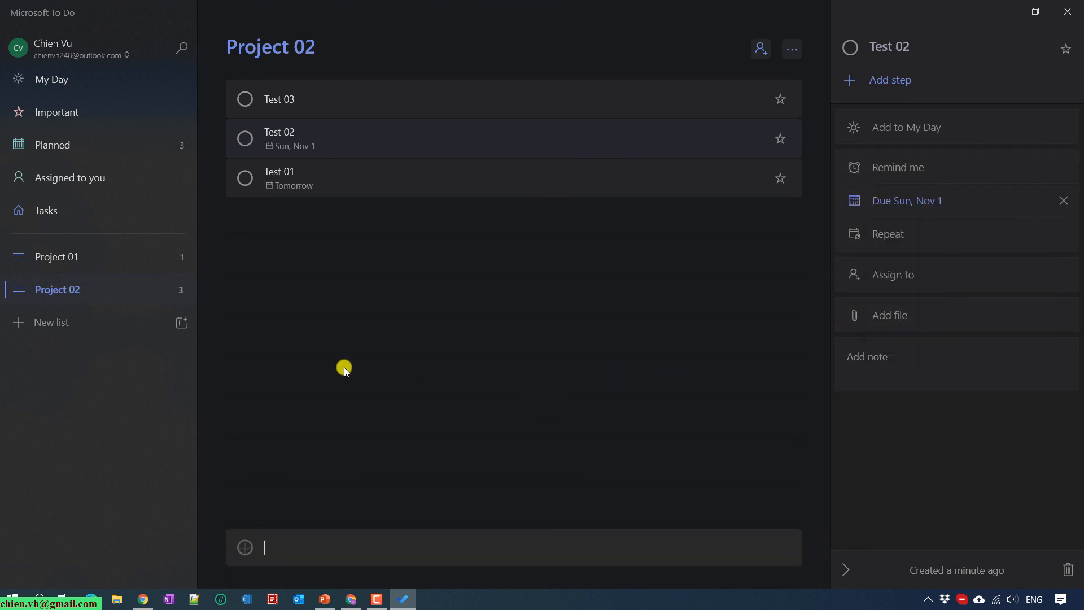
left_click(68, 148)
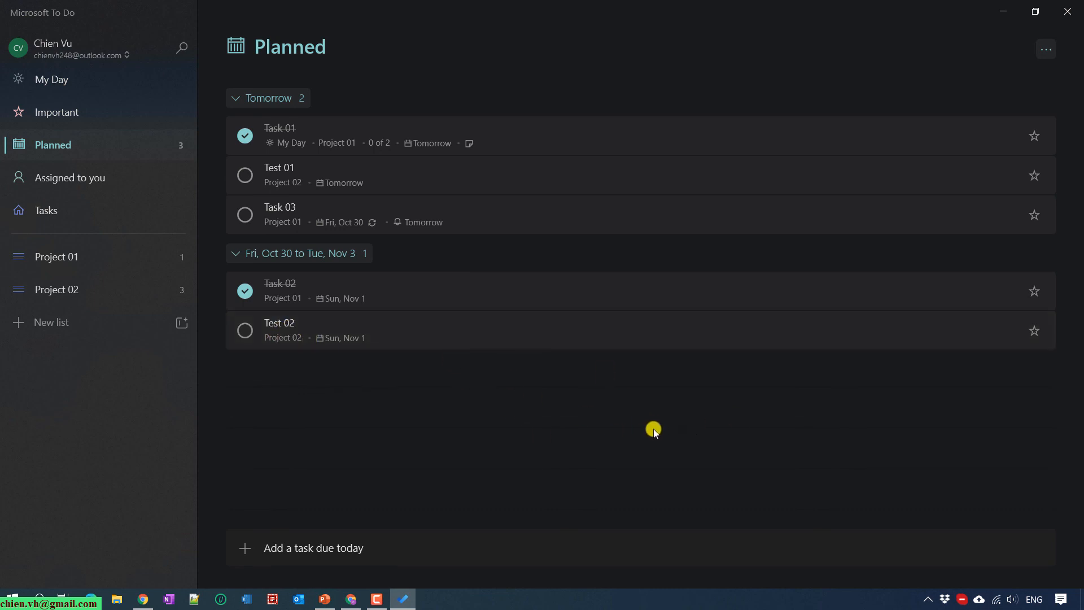
left_click(89, 263)
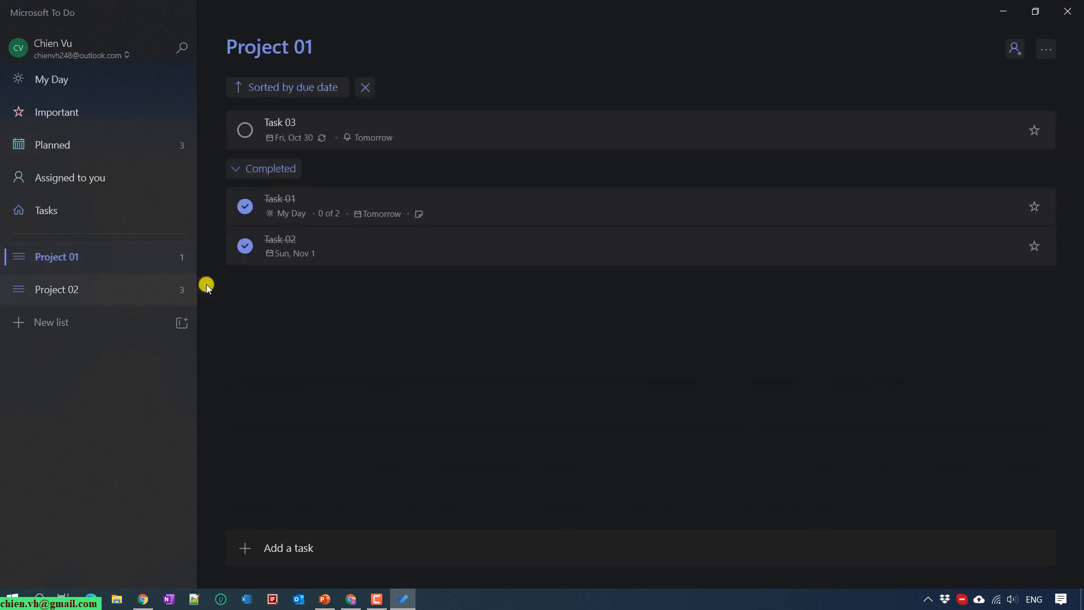
left_click(351, 598)
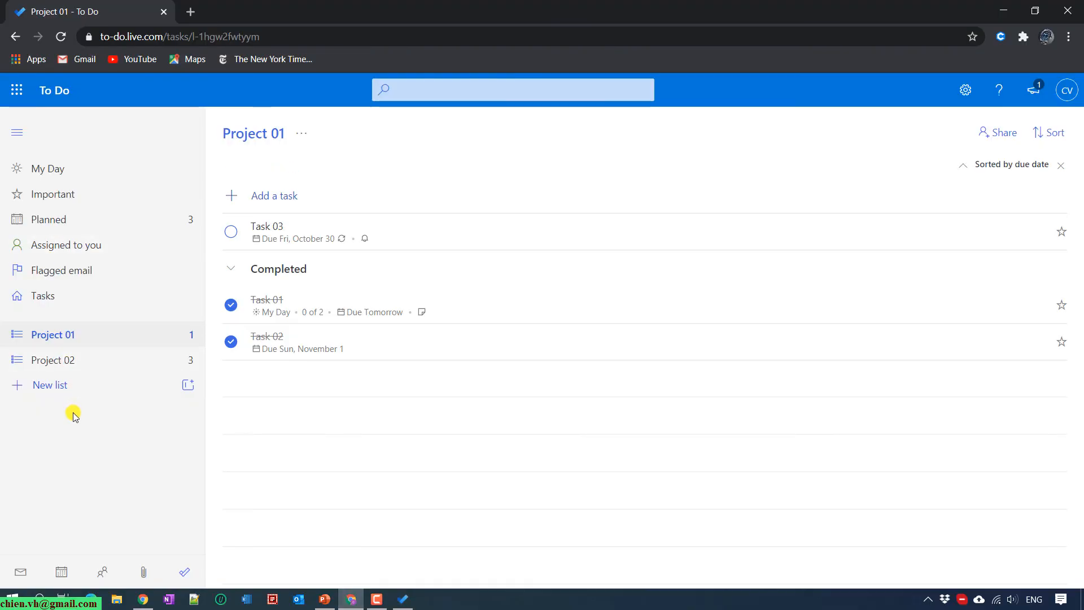
left_click(50, 361)
left_click(73, 334)
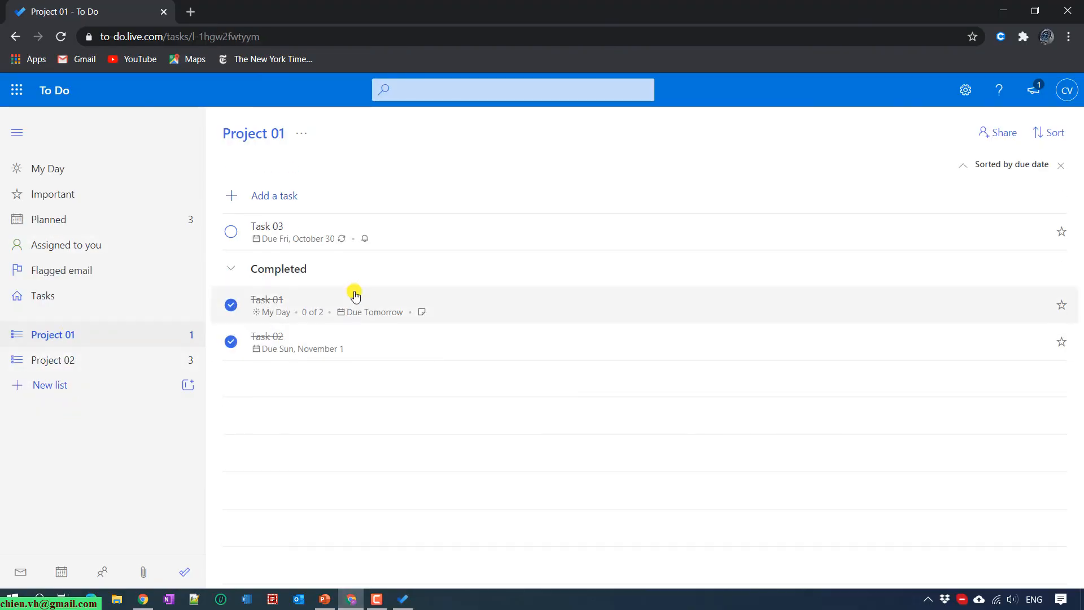
left_click(54, 360)
left_click(73, 217)
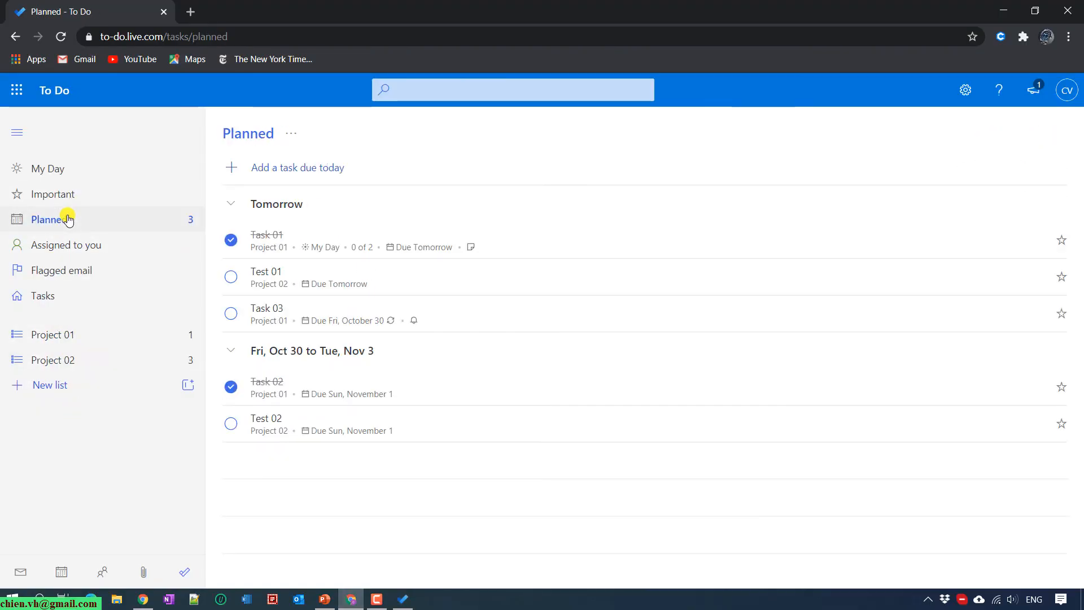
left_click(40, 168)
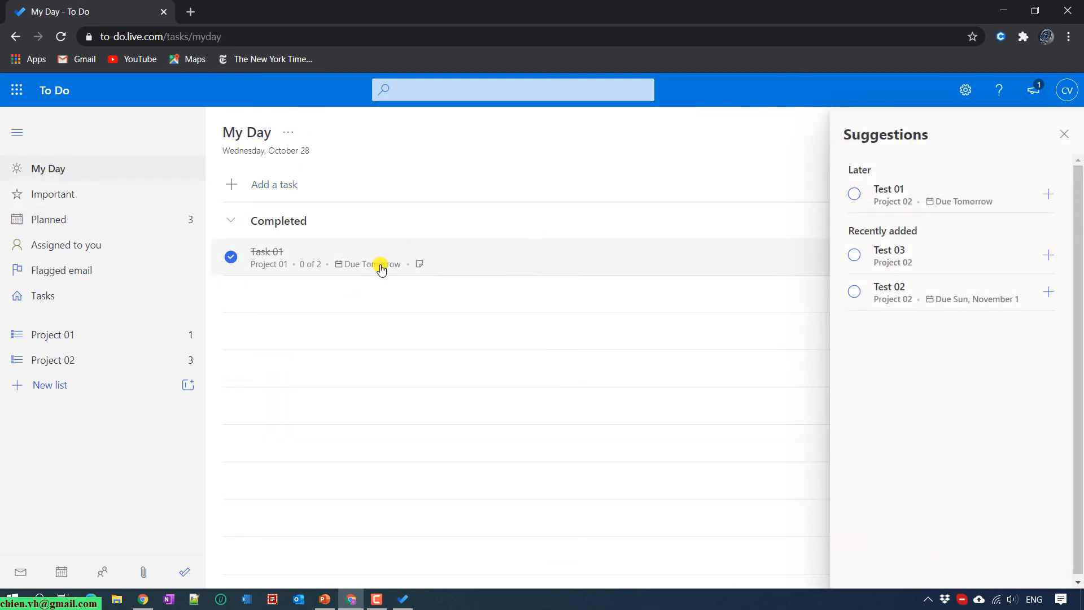
left_click(1068, 136)
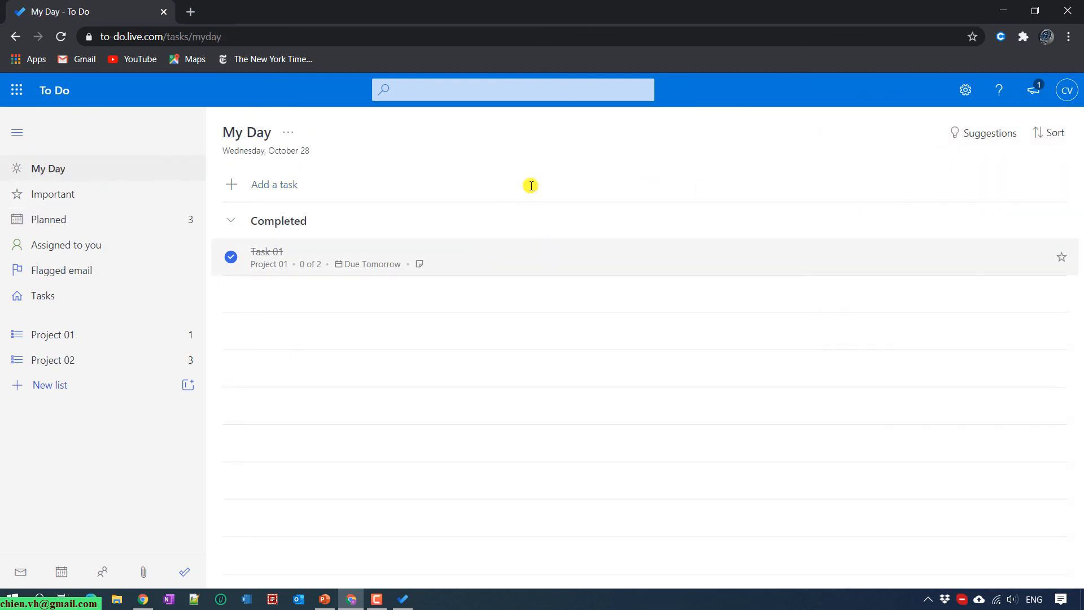
left_click(1002, 10)
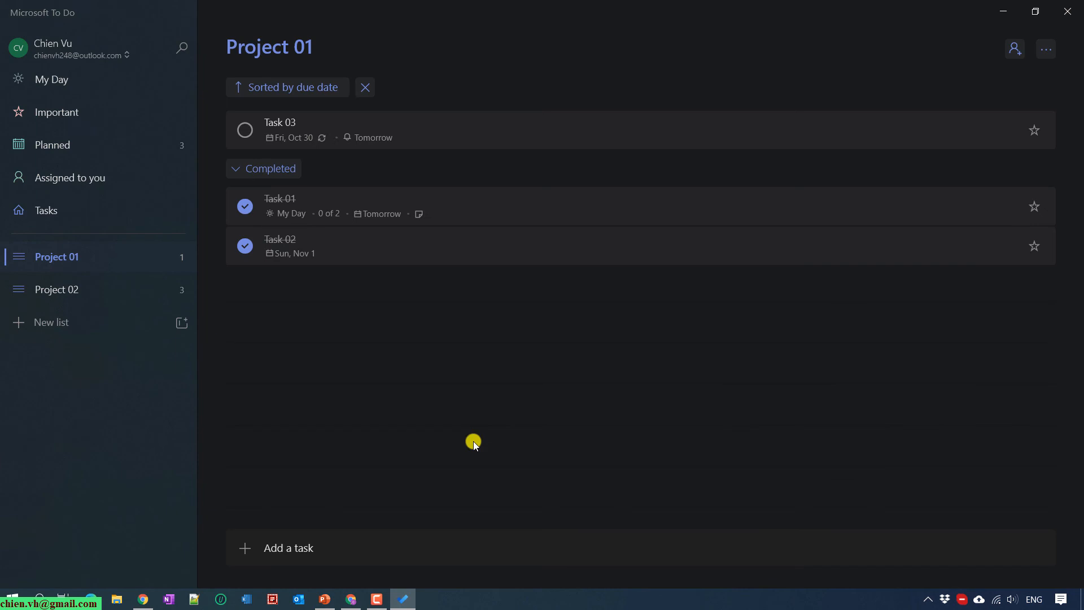